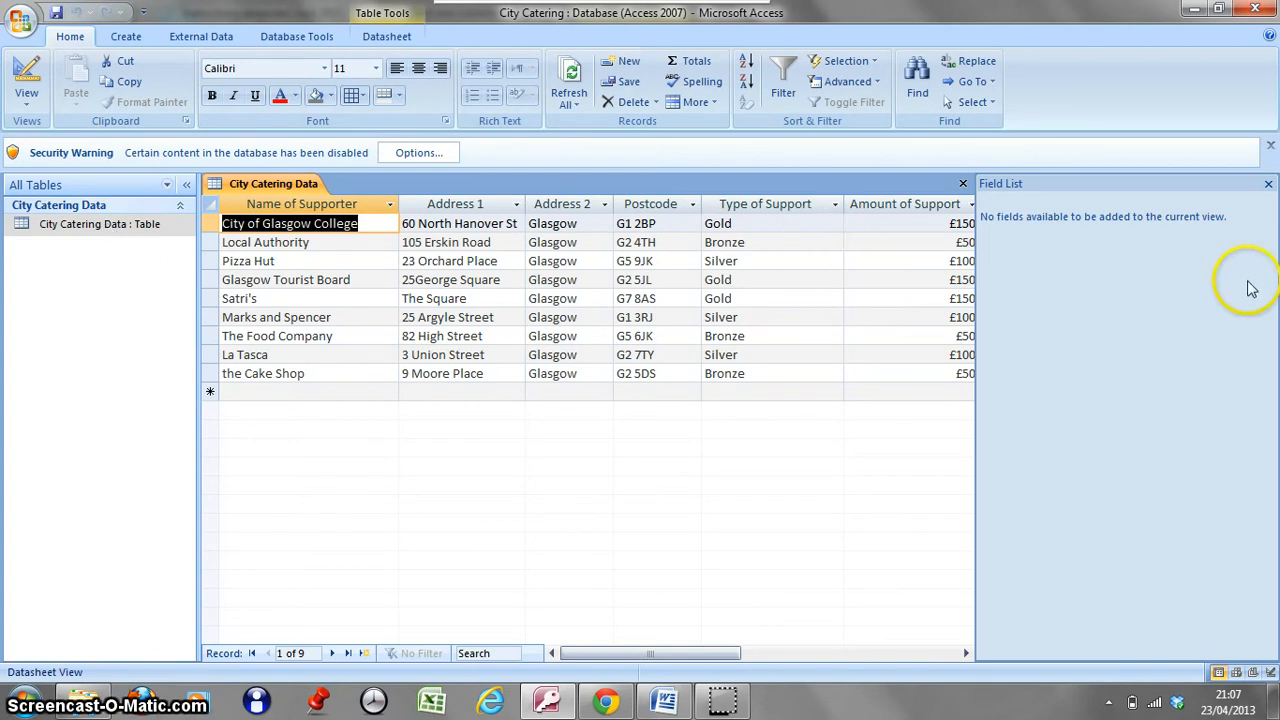
- Close the City Catering Data table with its Field List and start a new report using the Report Wizard
click(1267, 185)
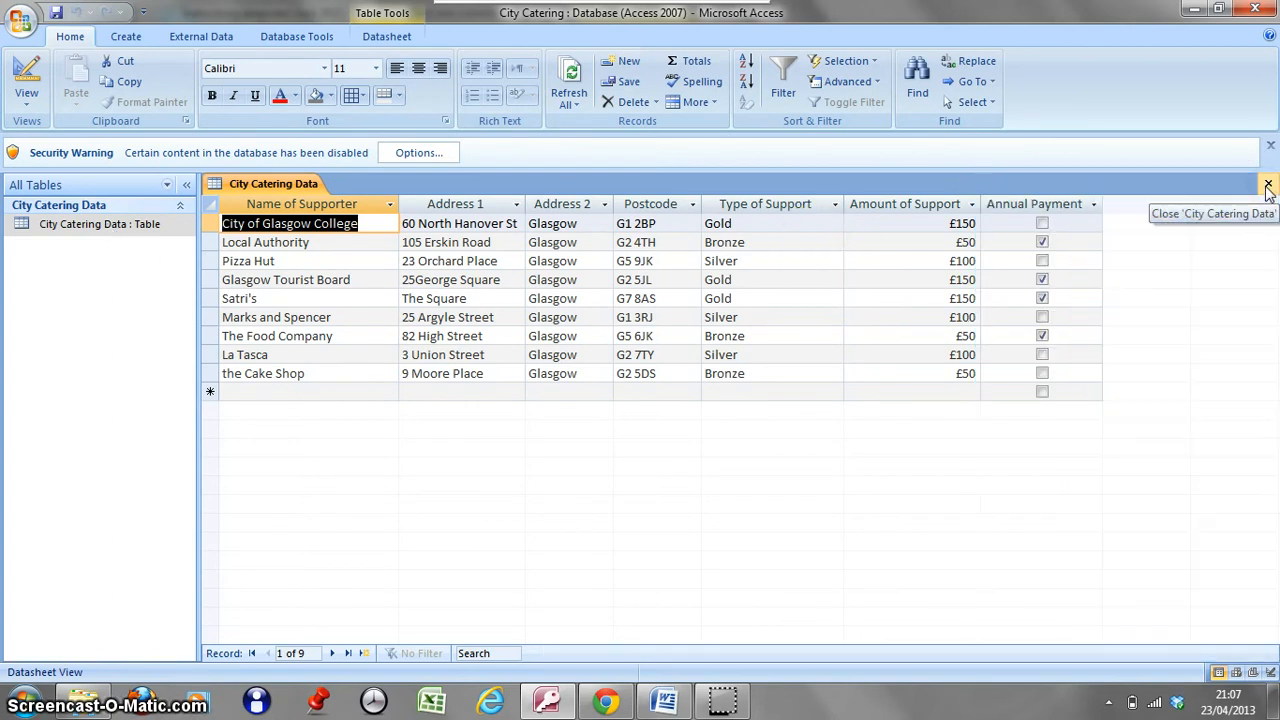
click(1266, 187)
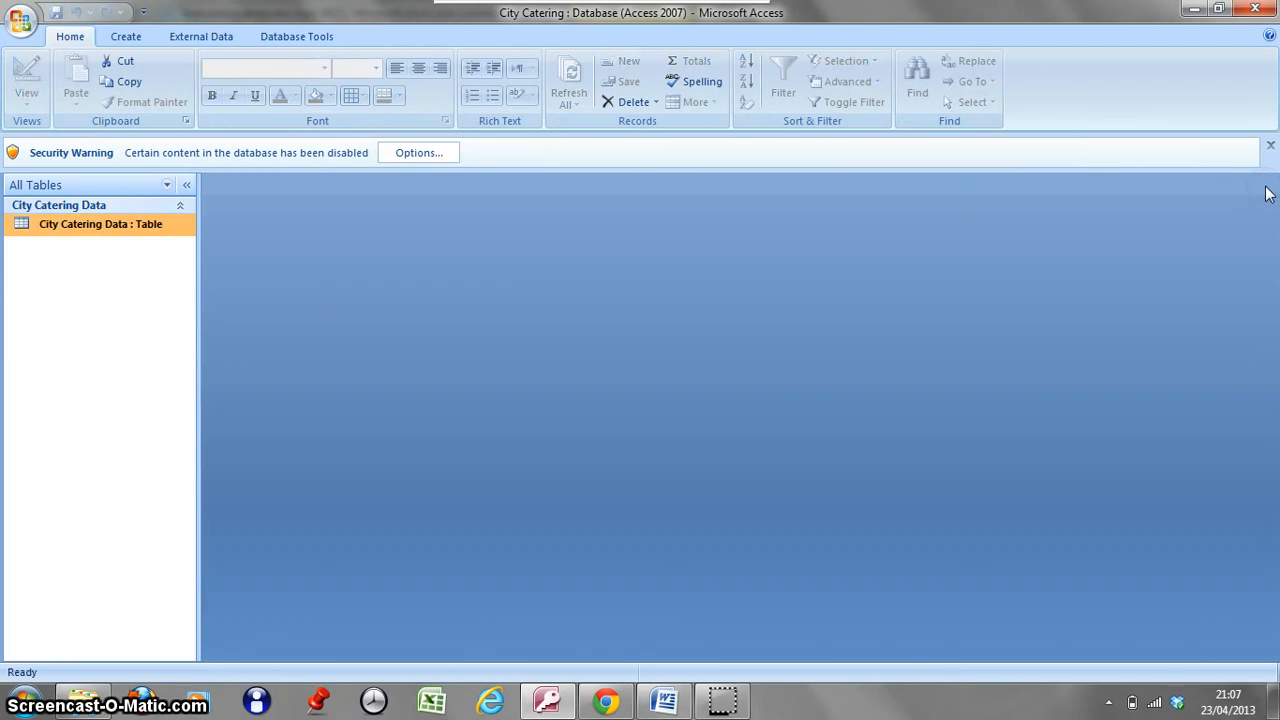
click(125, 40)
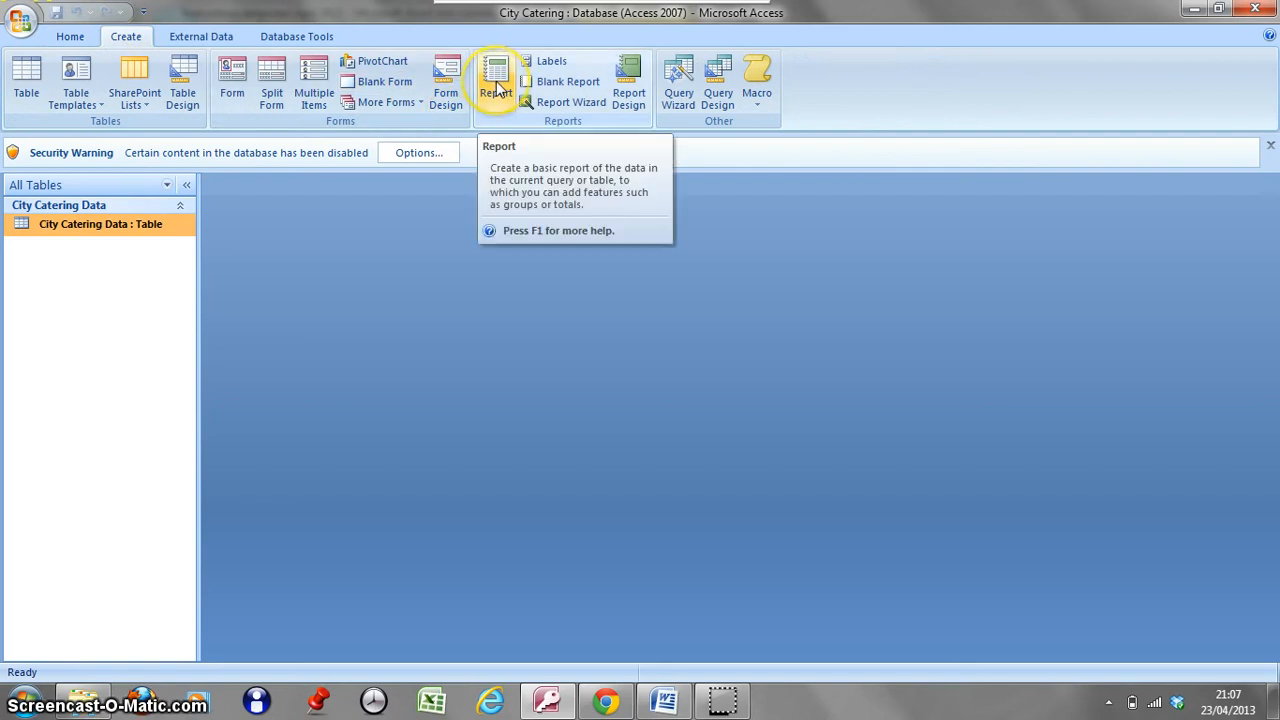
click(566, 102)
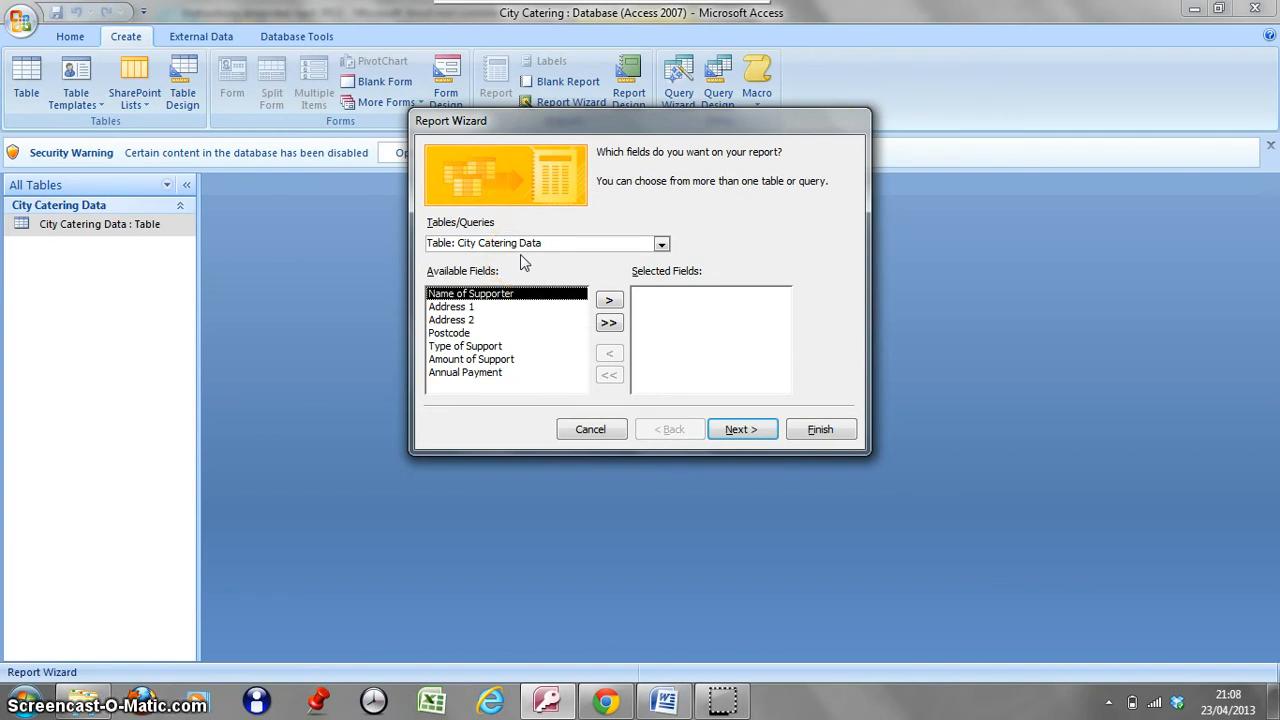
- Include Amount of Support, Name of Supporter, Address 1 and Postcode from the City Catering Data table in the report, in that order
click(500, 294)
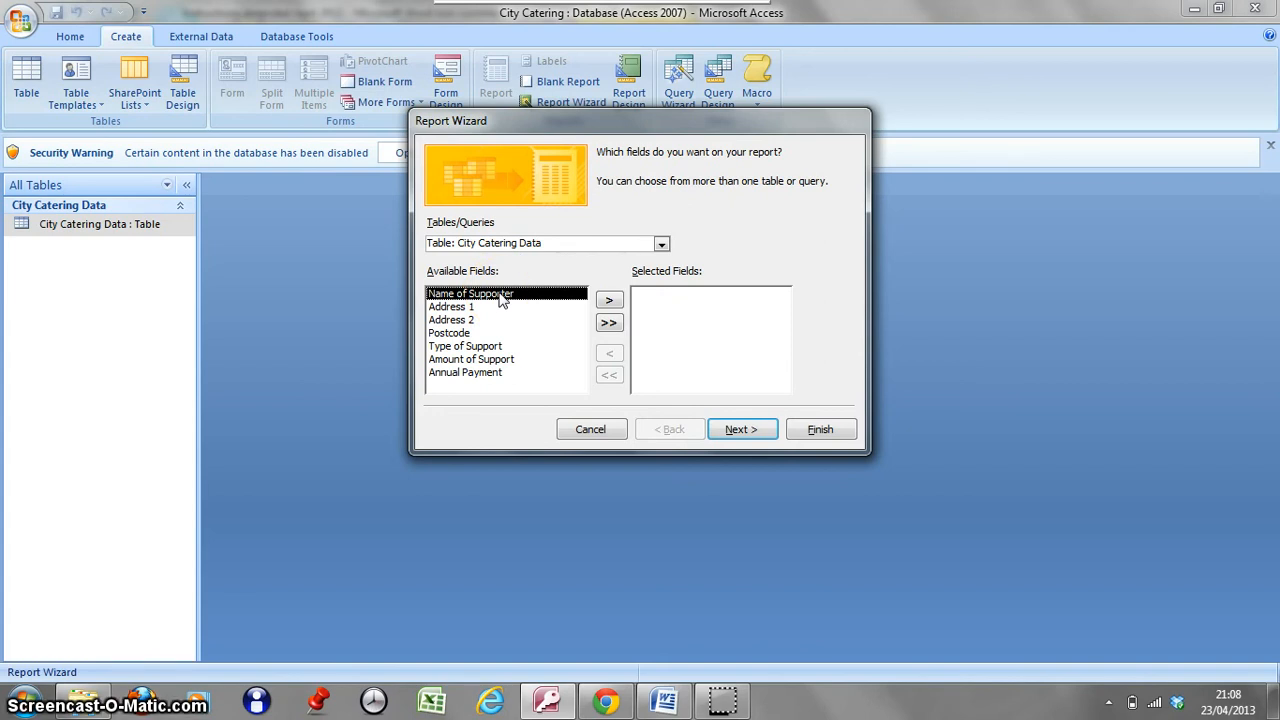
click(492, 303)
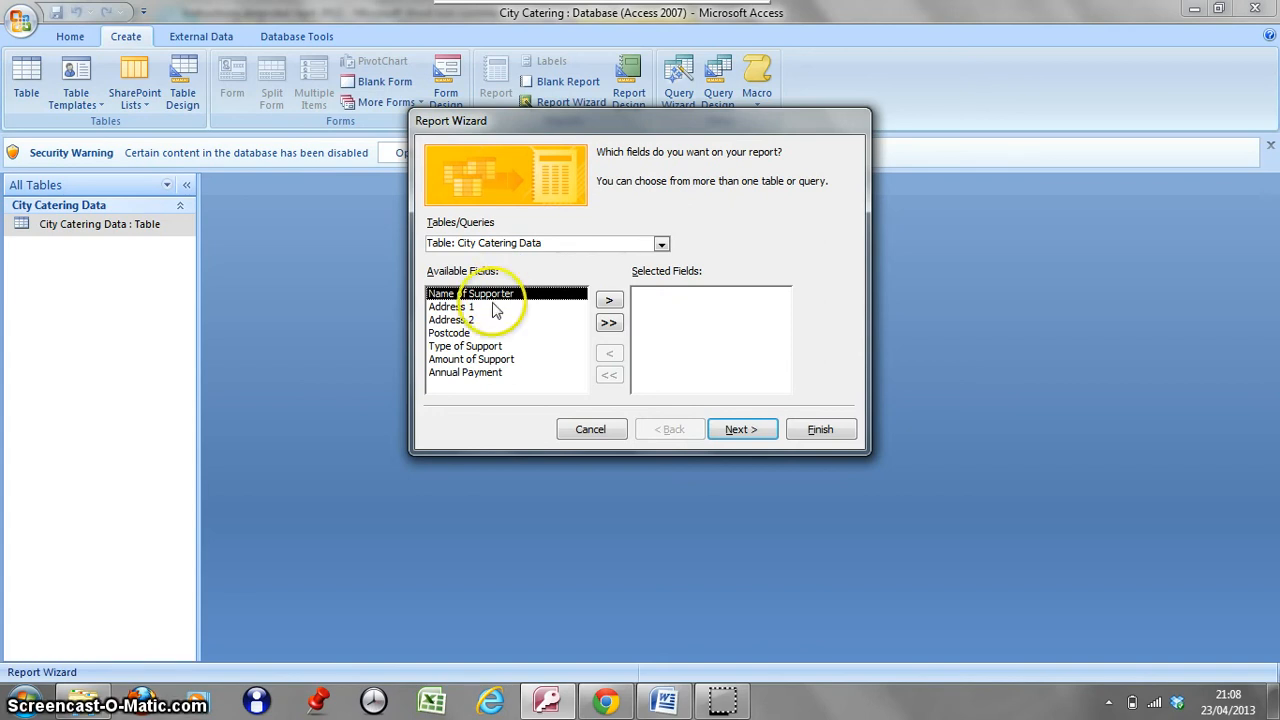
double_click(470, 360)
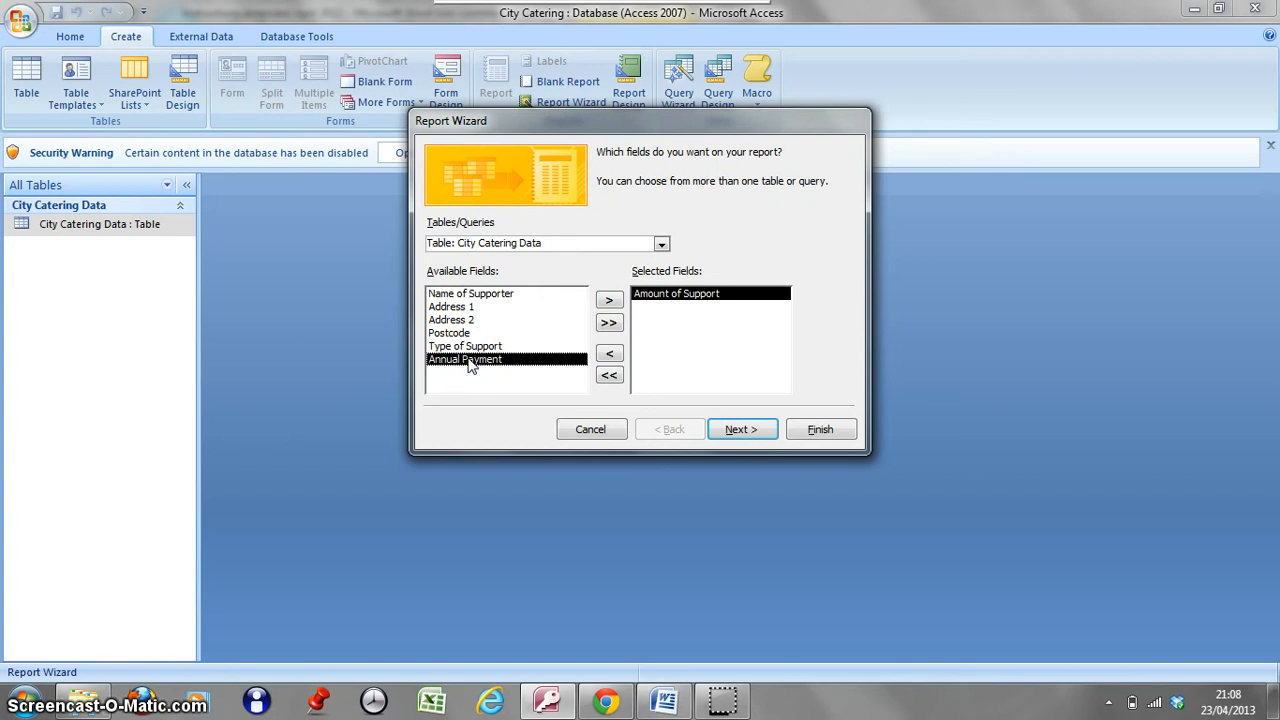
click(483, 296)
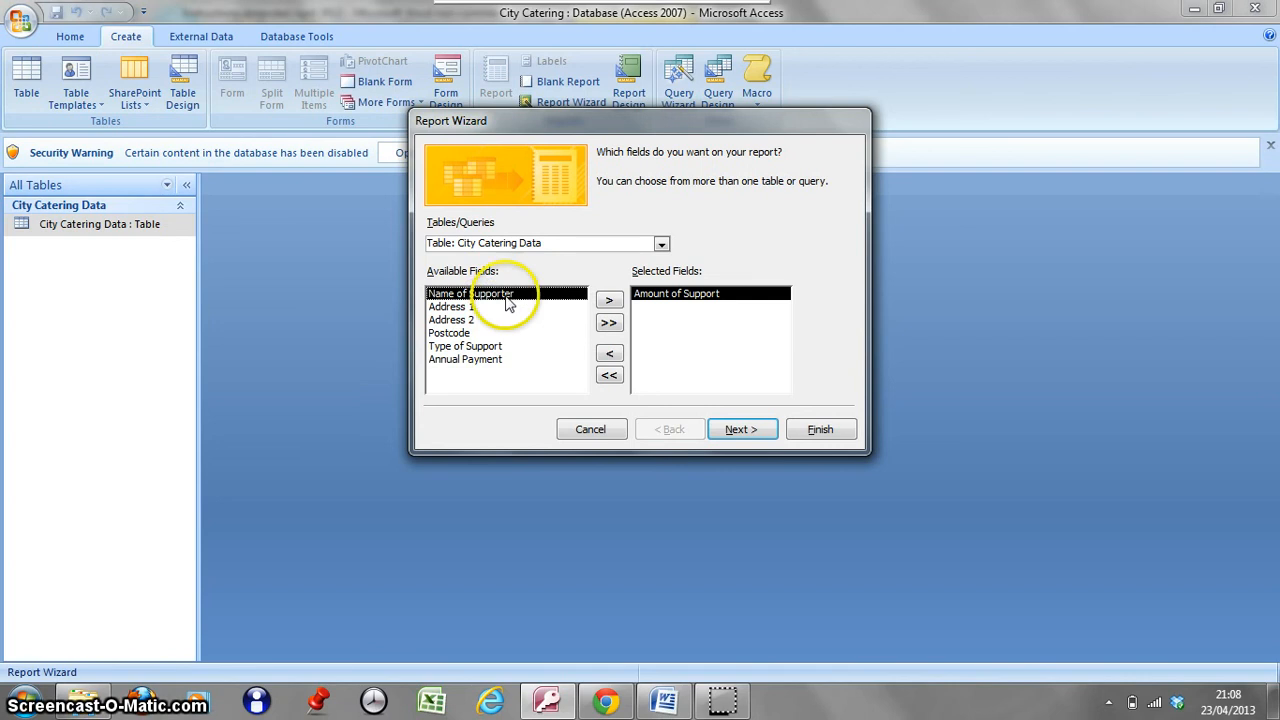
click(610, 302)
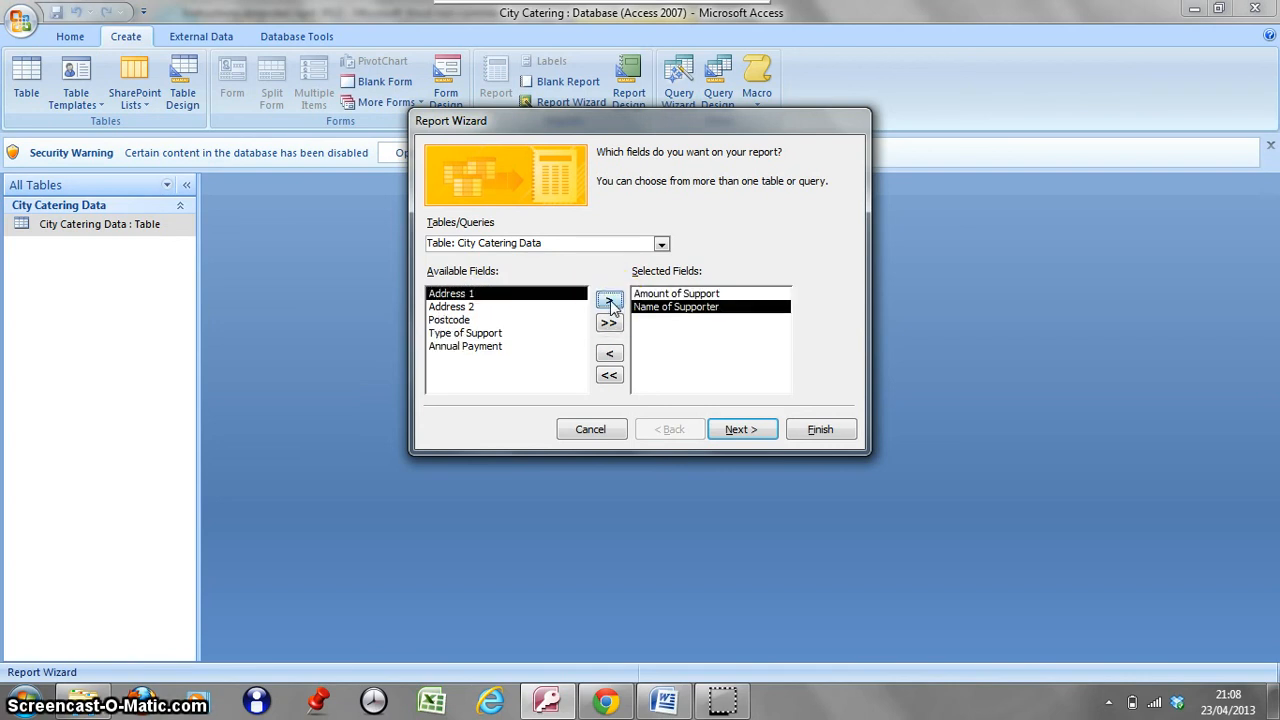
double_click(500, 293)
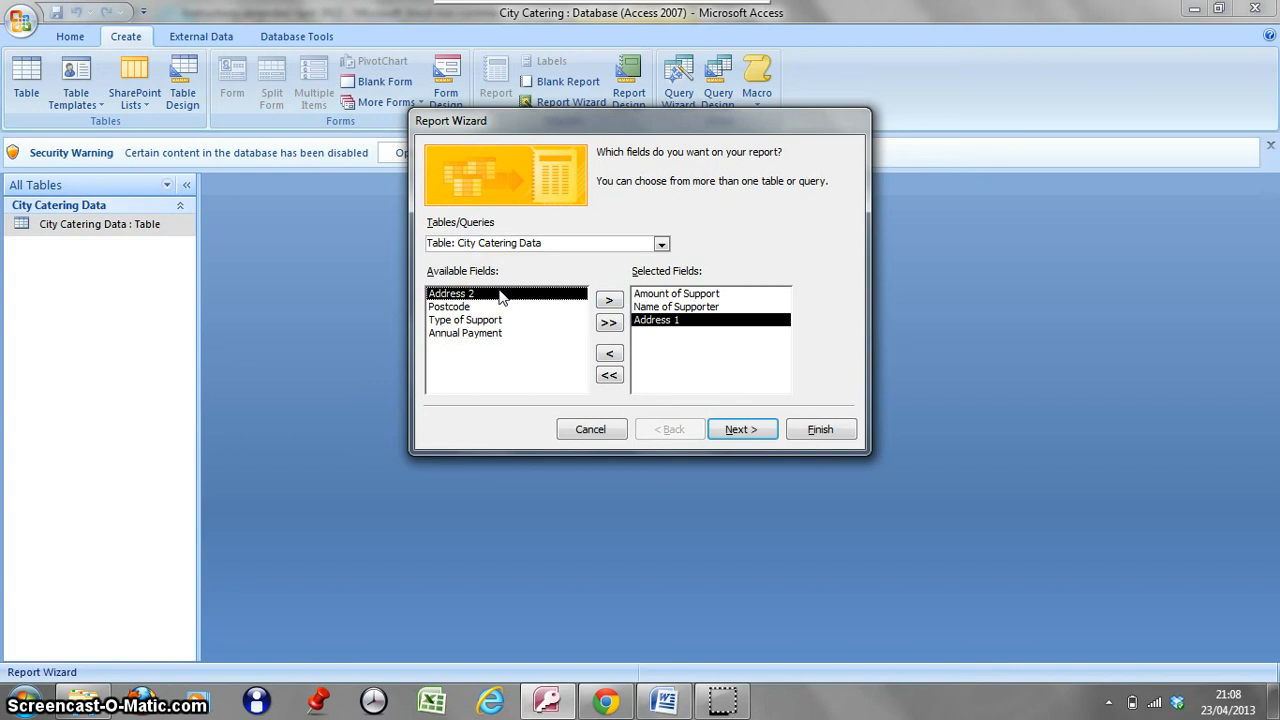
double_click(462, 306)
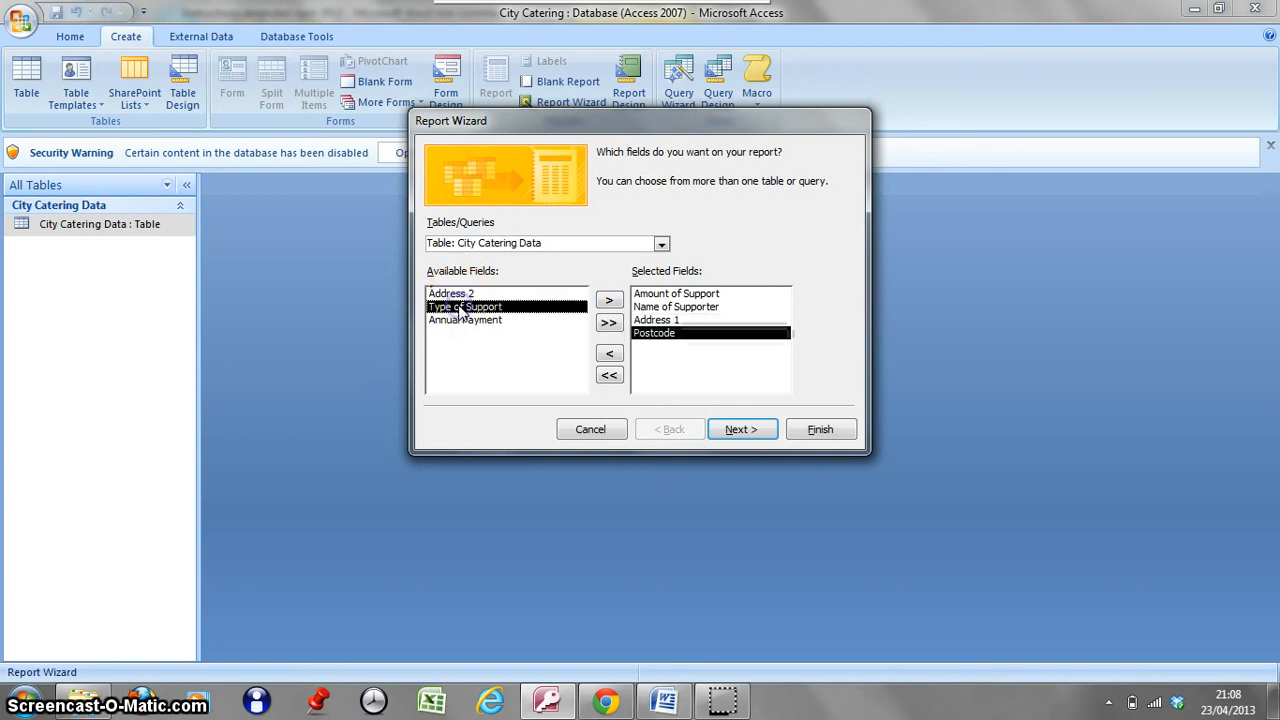
click(757, 430)
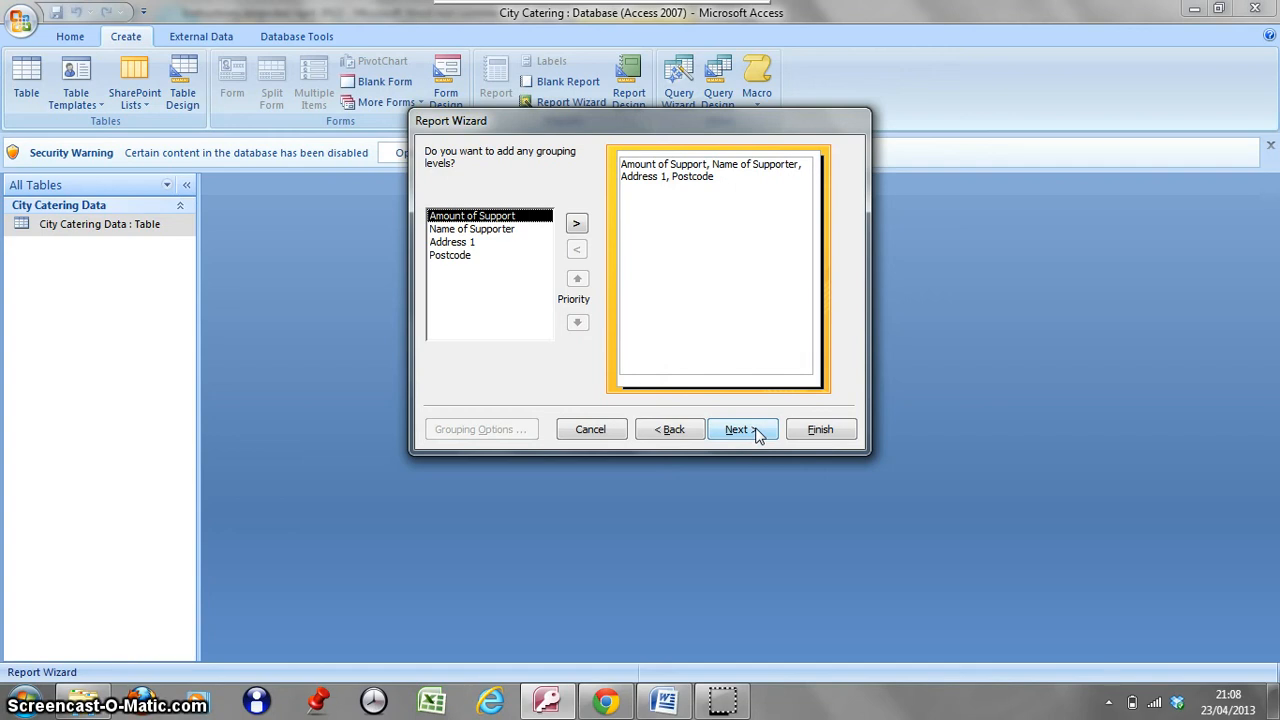
- Skip the grouping levels and sort the report records by Amount of Support in descending order
click(757, 434)
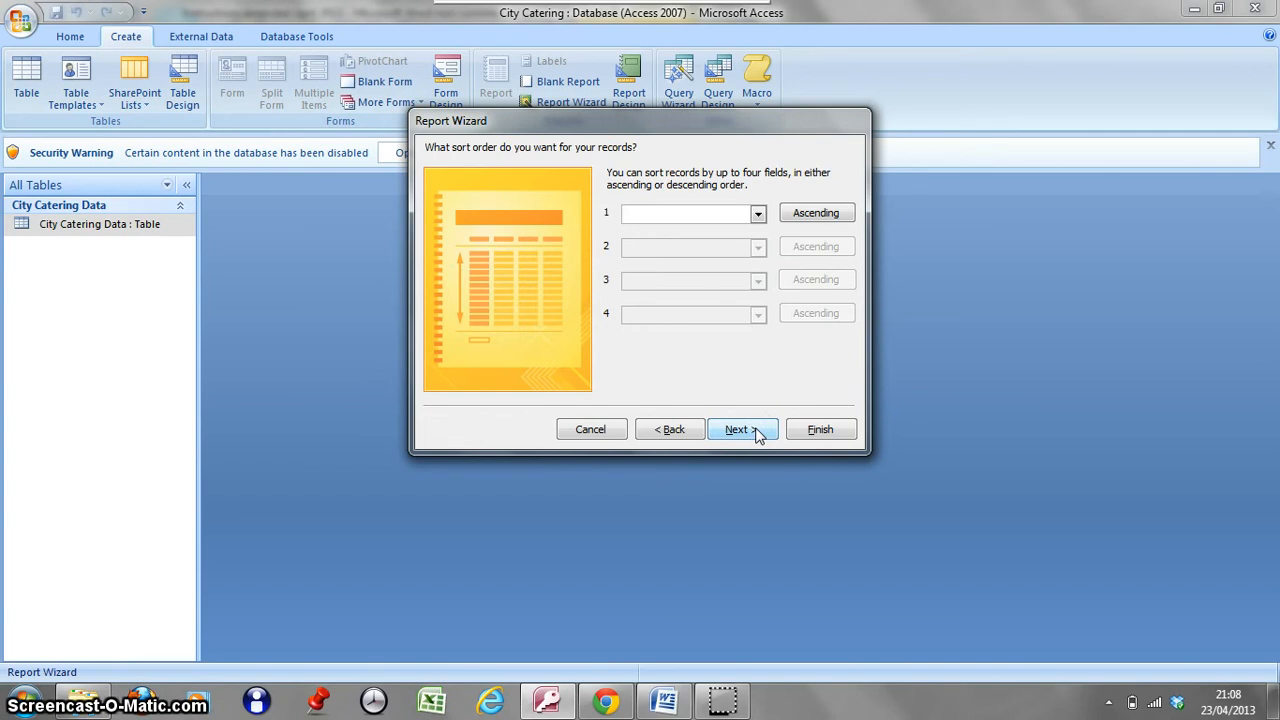
click(759, 214)
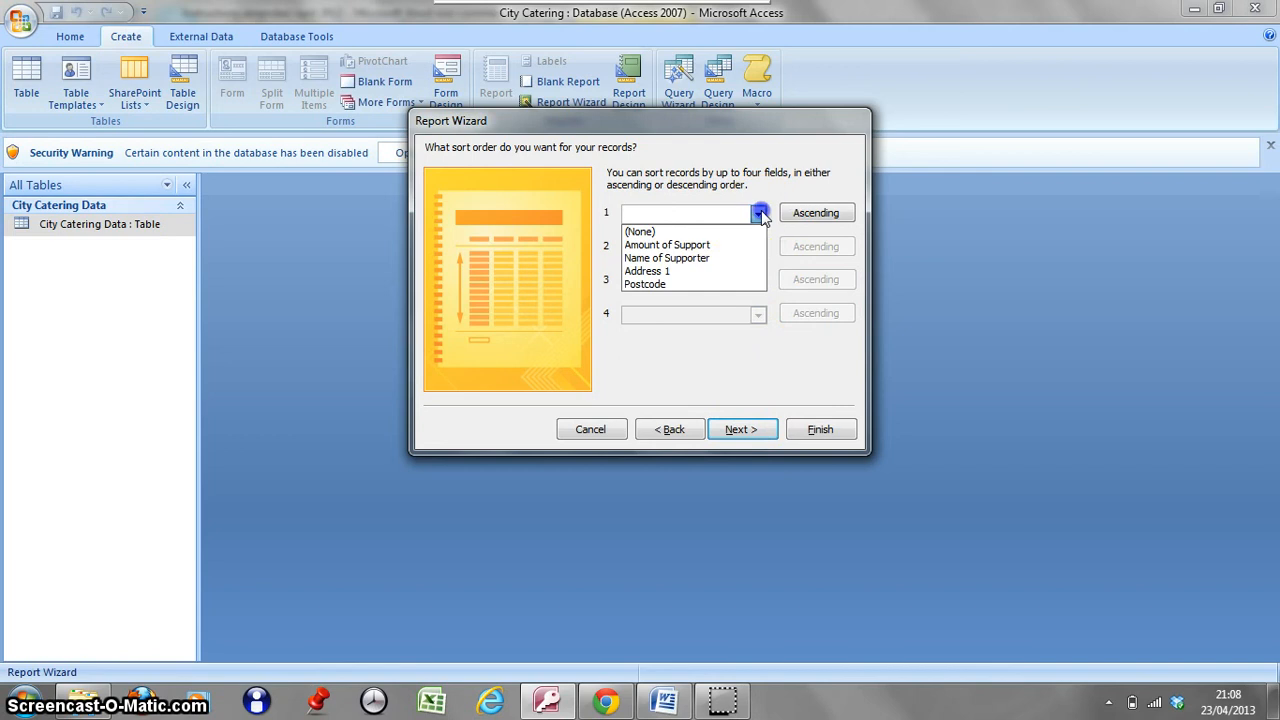
click(717, 249)
click(814, 219)
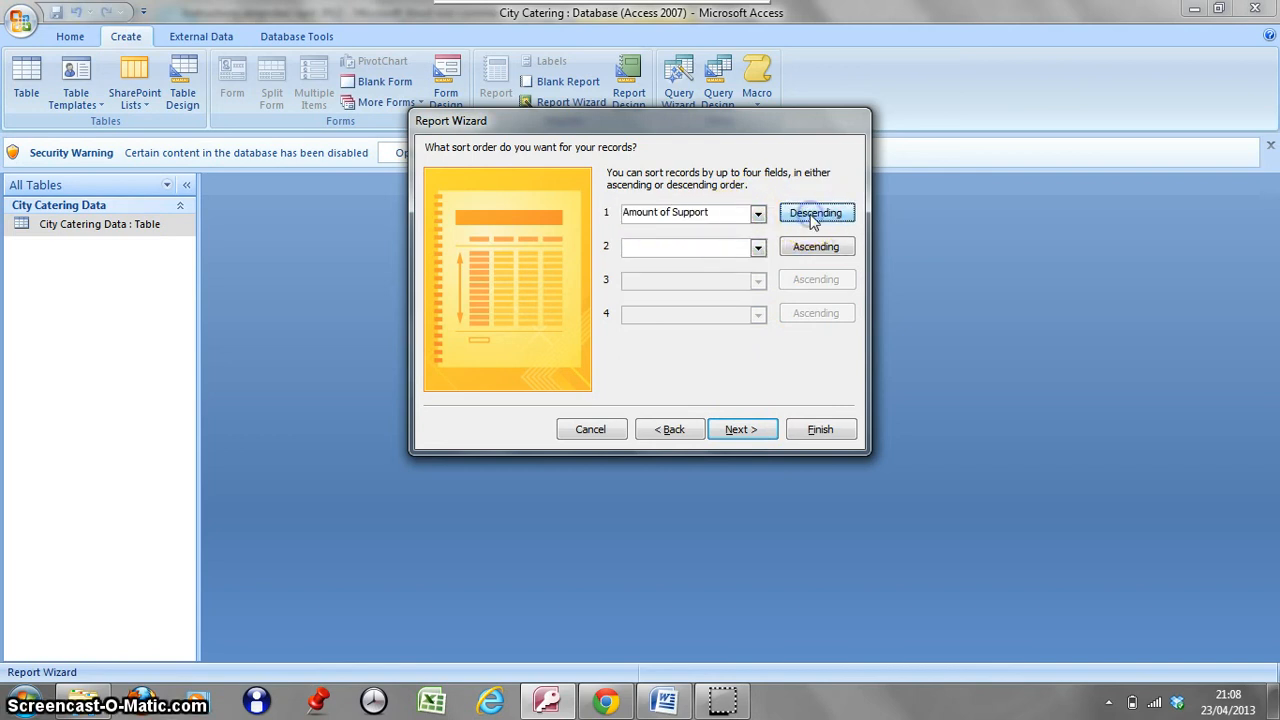
click(740, 429)
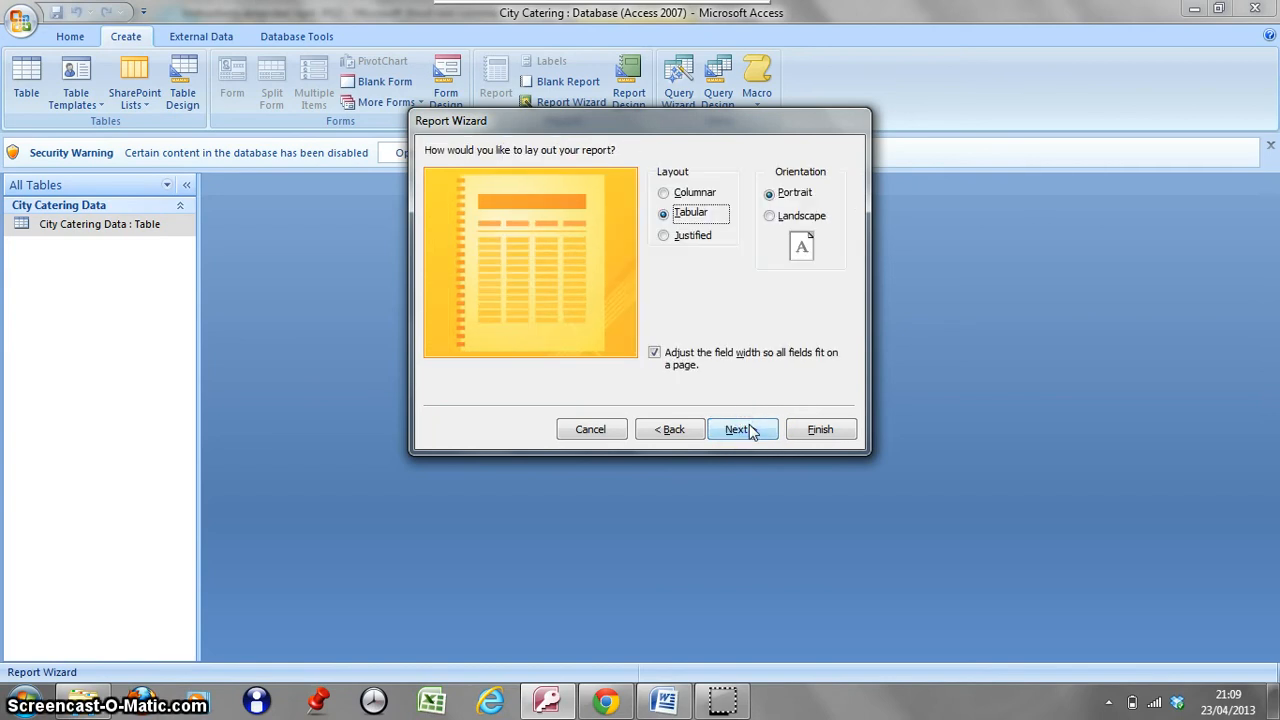
- Compare the Columnar and Justified layouts, then settle on Tabular in Portrait orientation with field widths adjusted to fit the page
click(665, 194)
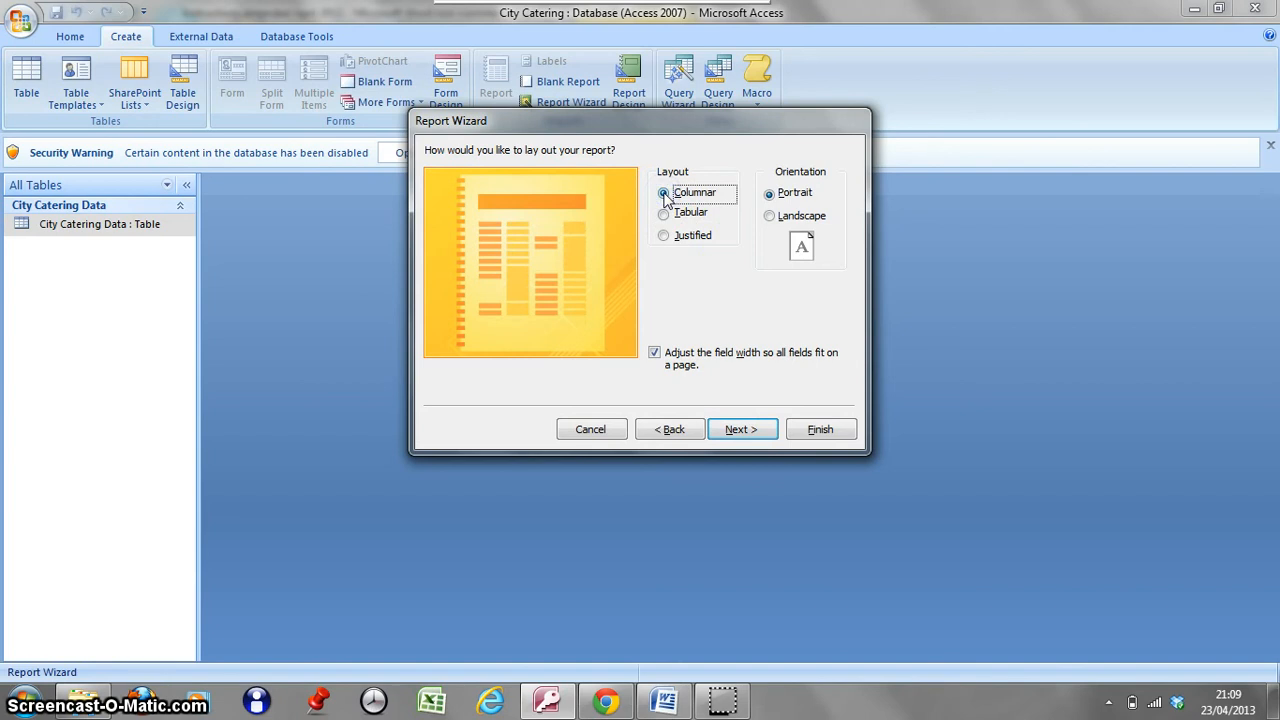
click(664, 224)
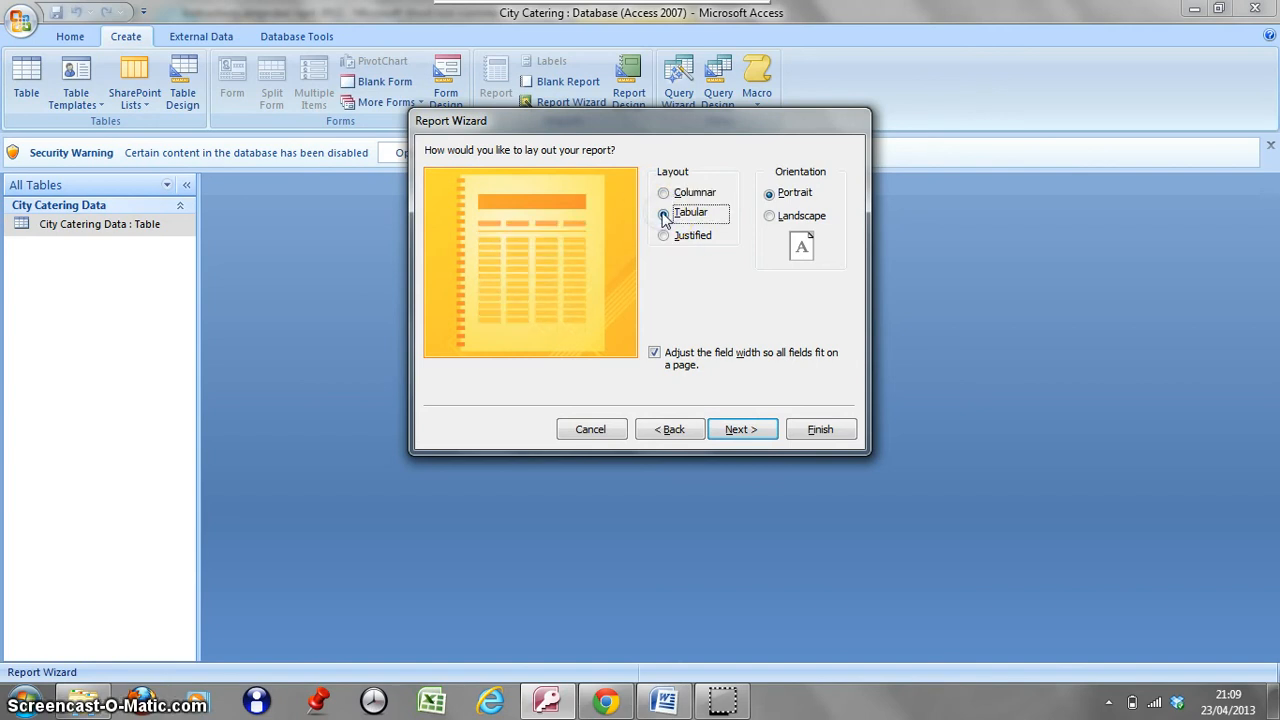
click(665, 225)
click(664, 236)
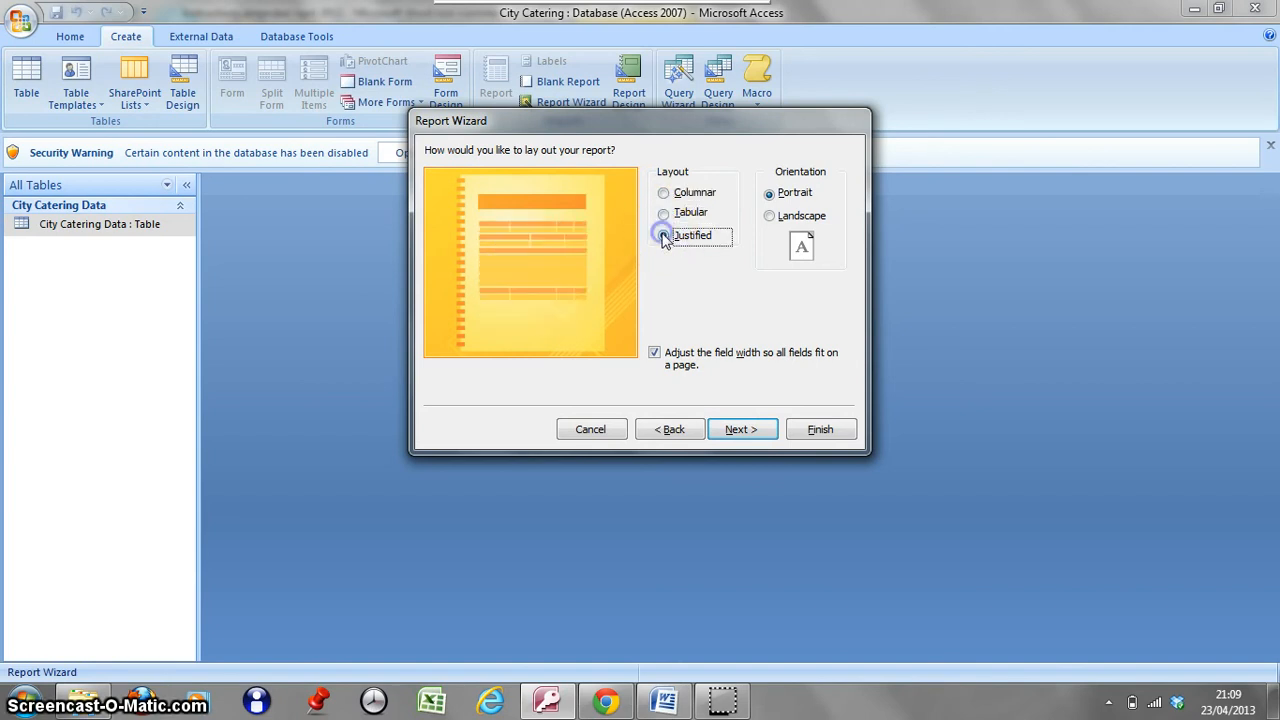
click(664, 214)
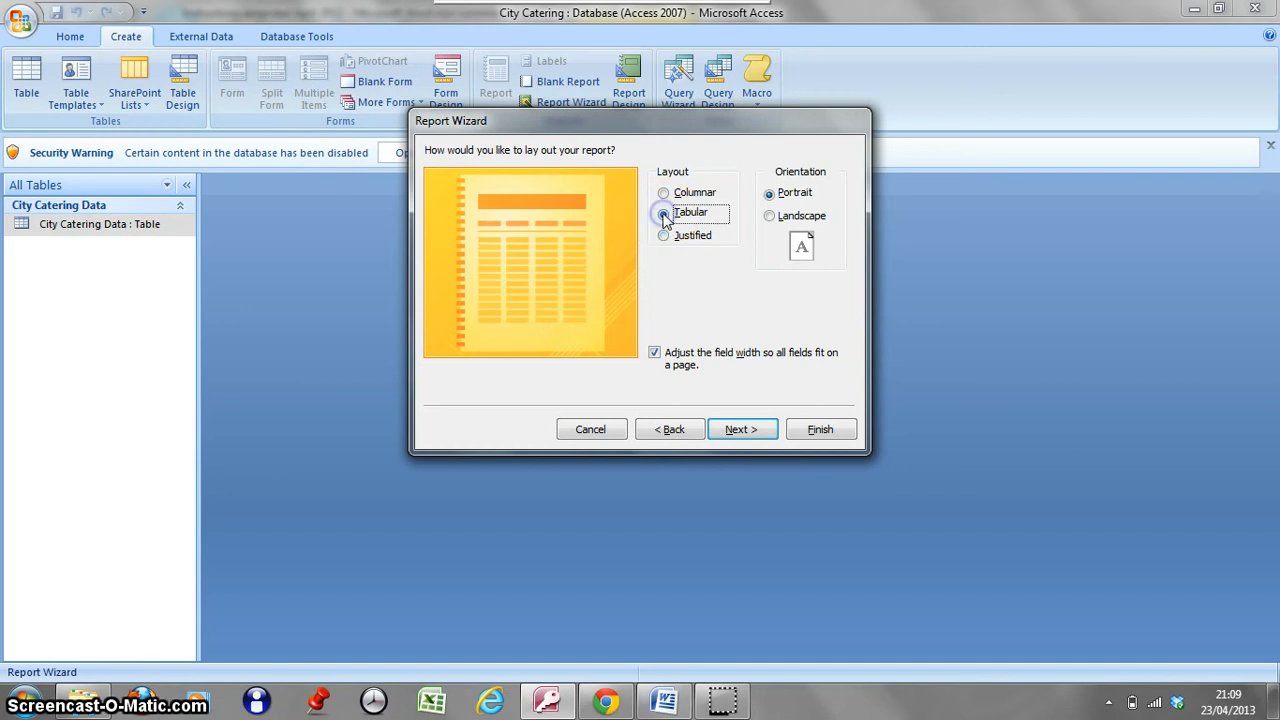
click(806, 247)
click(688, 363)
click(737, 429)
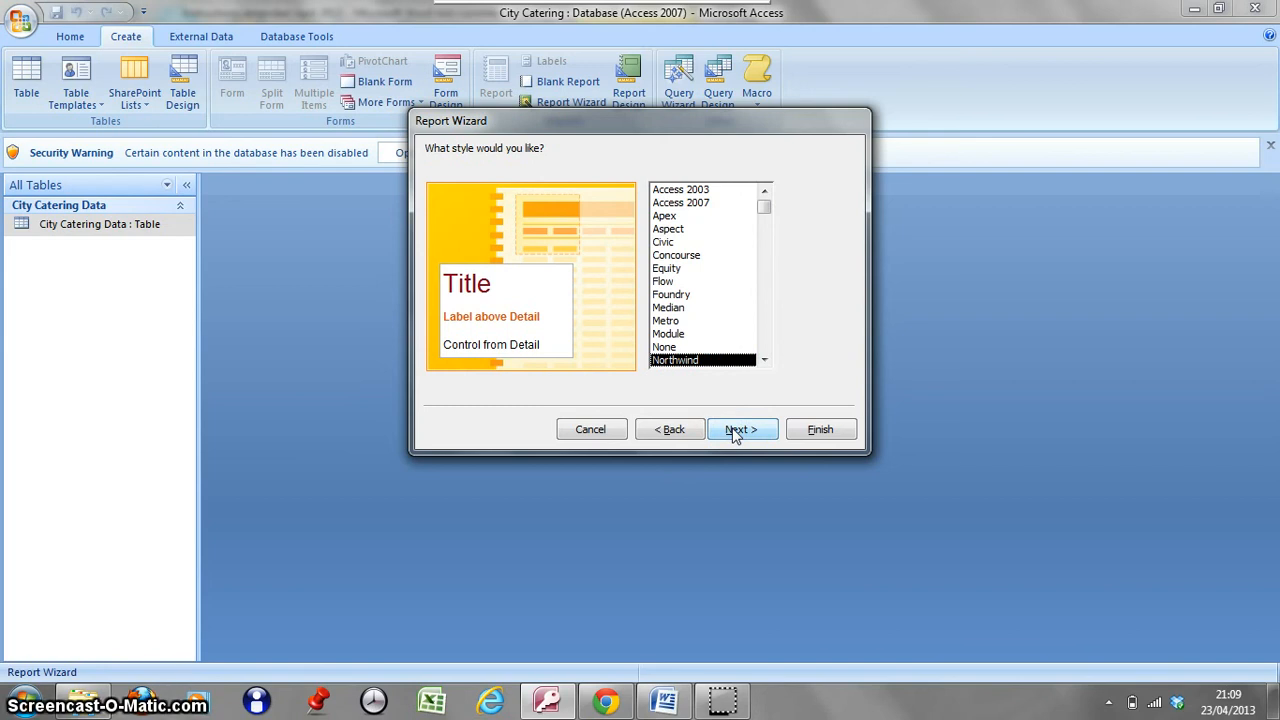
- Preview the Civic and Apex styles and choose Northwind as the report's style
click(668, 242)
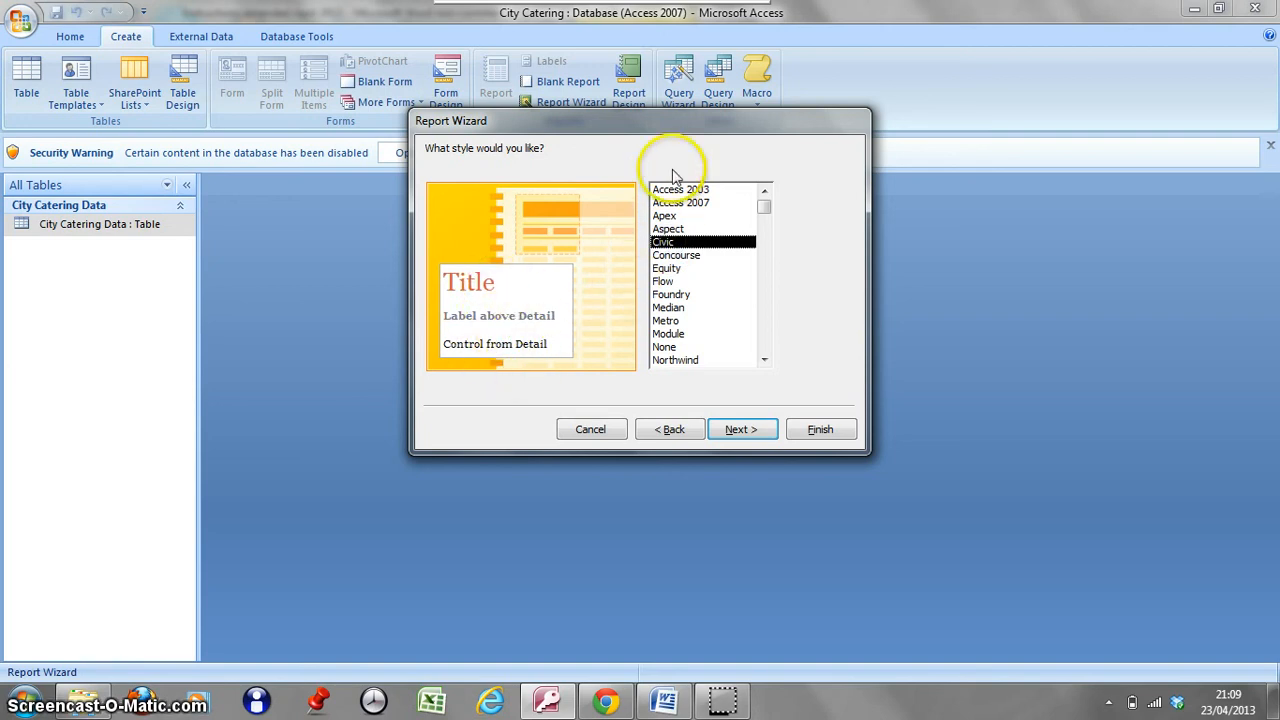
click(666, 216)
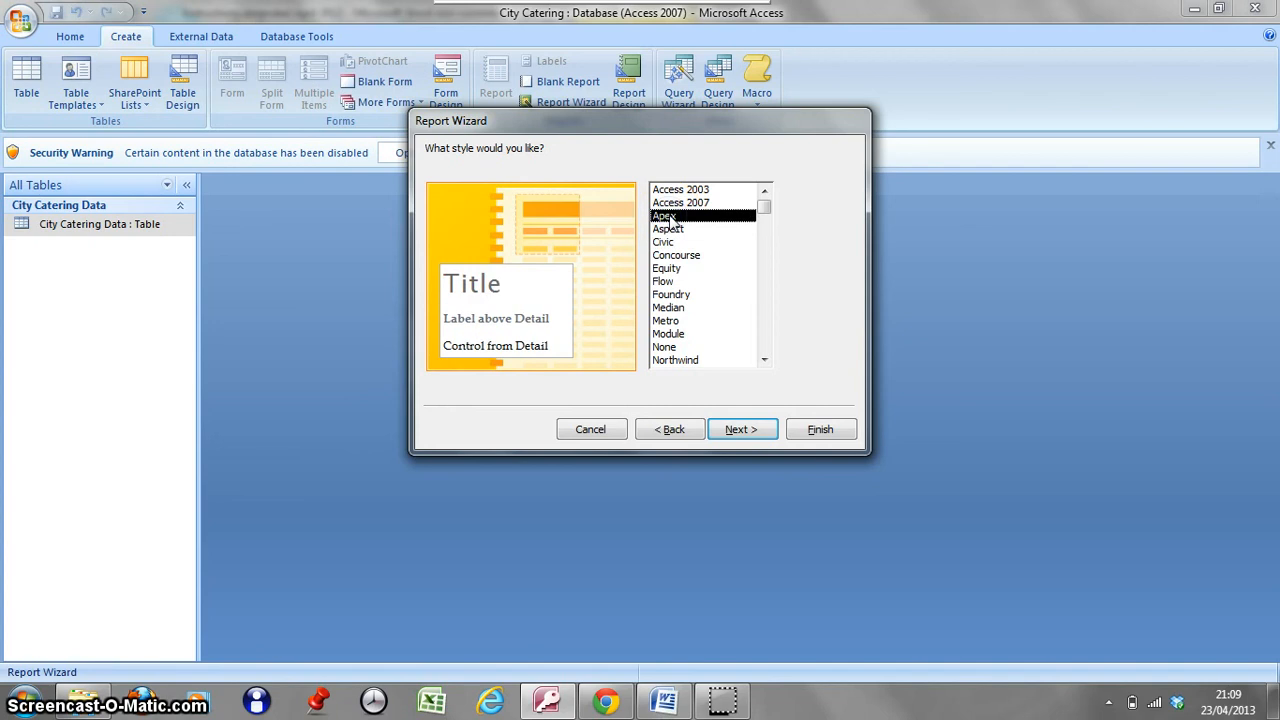
click(666, 362)
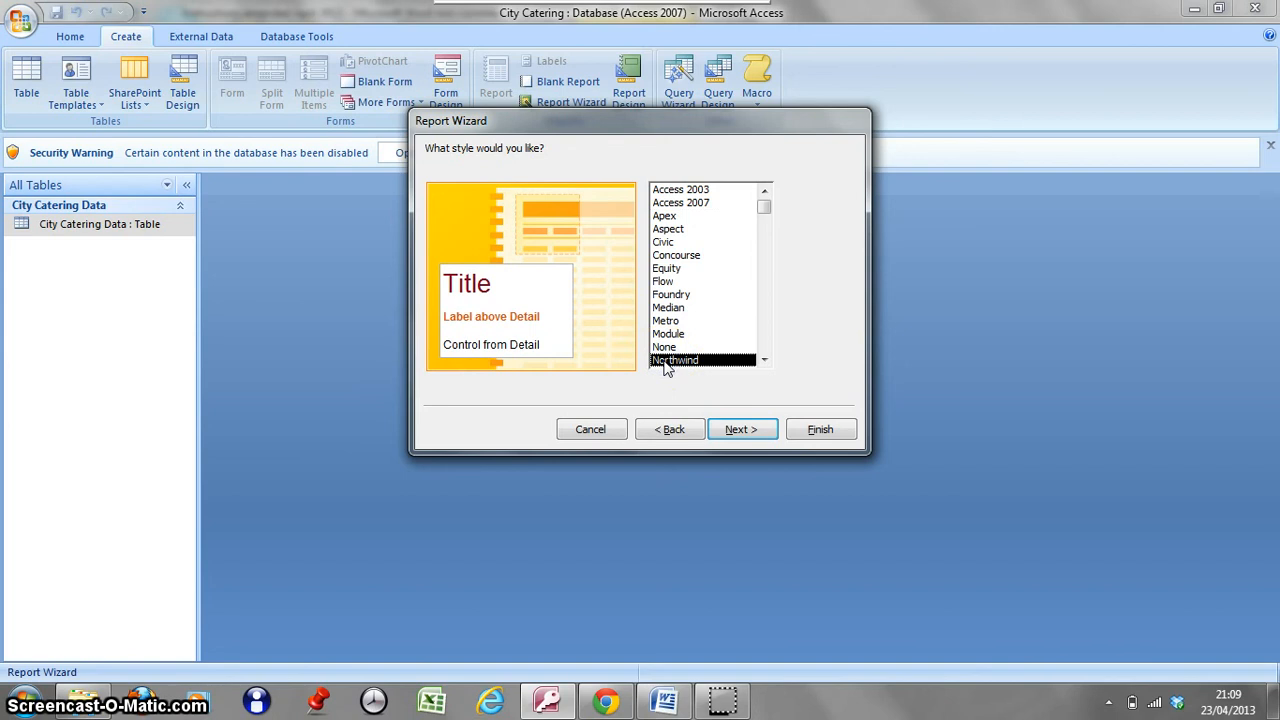
click(742, 430)
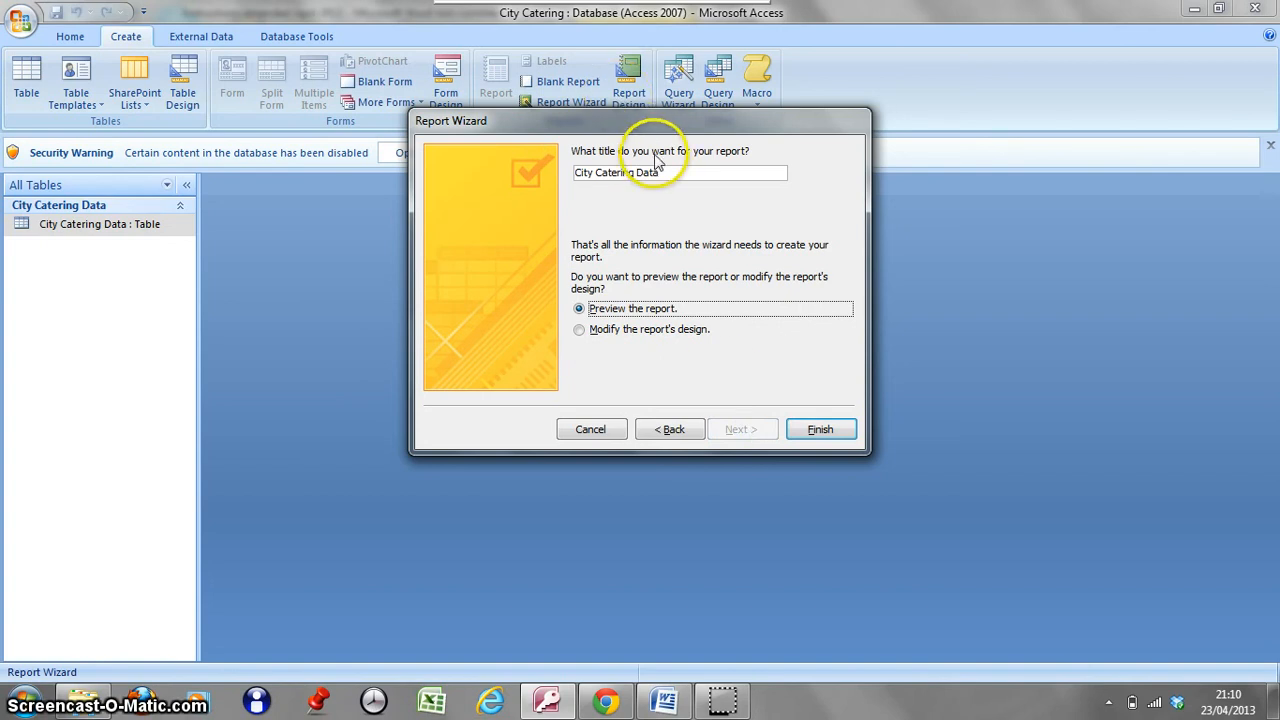
- Title the report Supporters' Details and finish the wizard with a preview of the report
drag(661, 172, 570, 175)
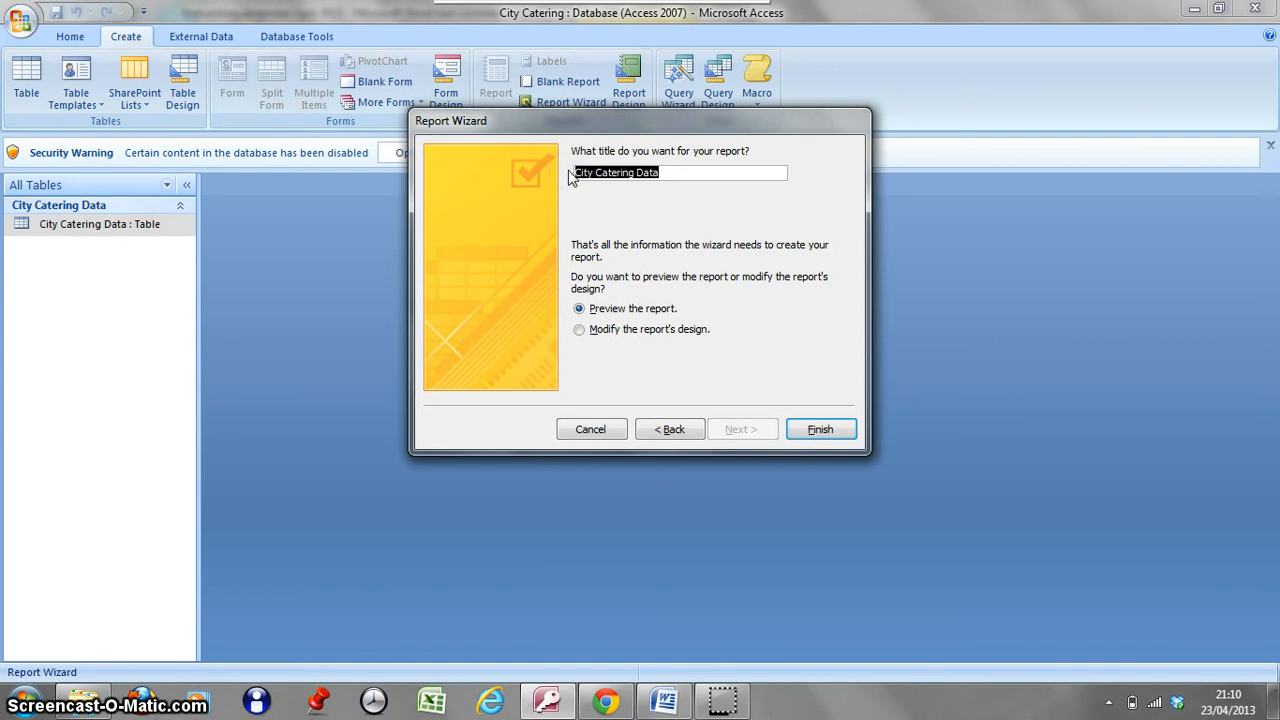
text(Suppor)
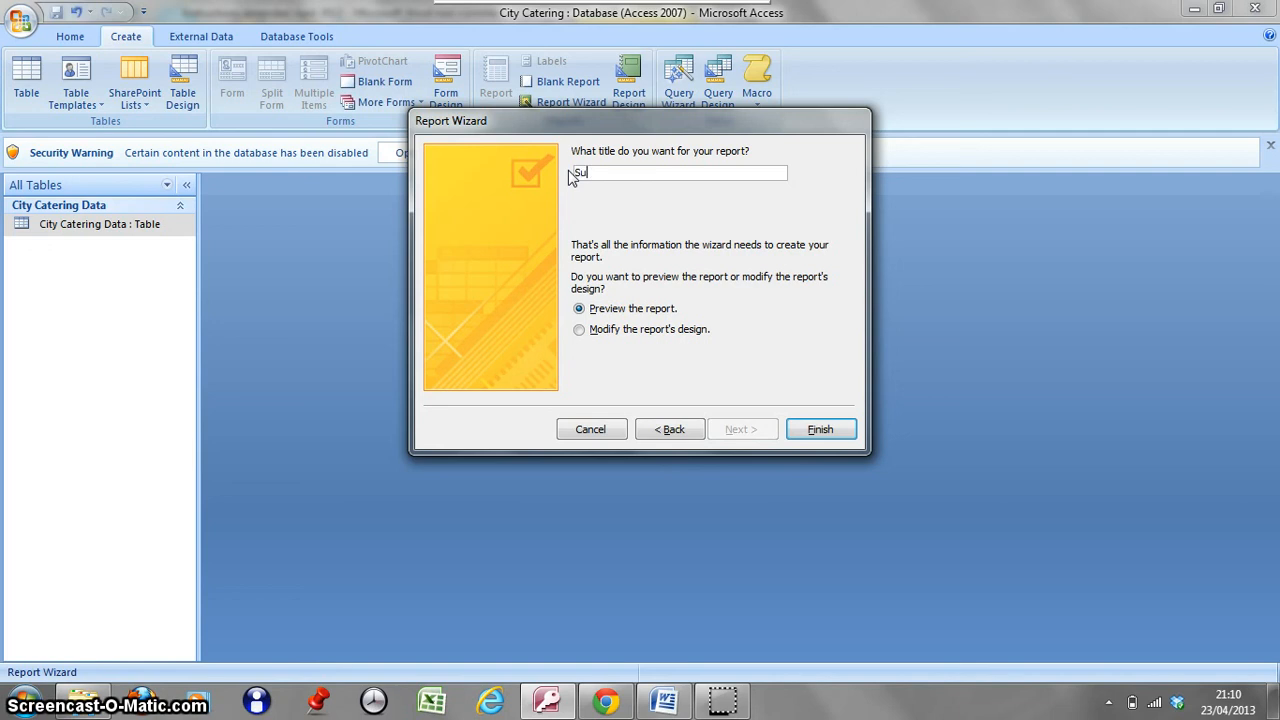
text(ters' Details)
click(815, 430)
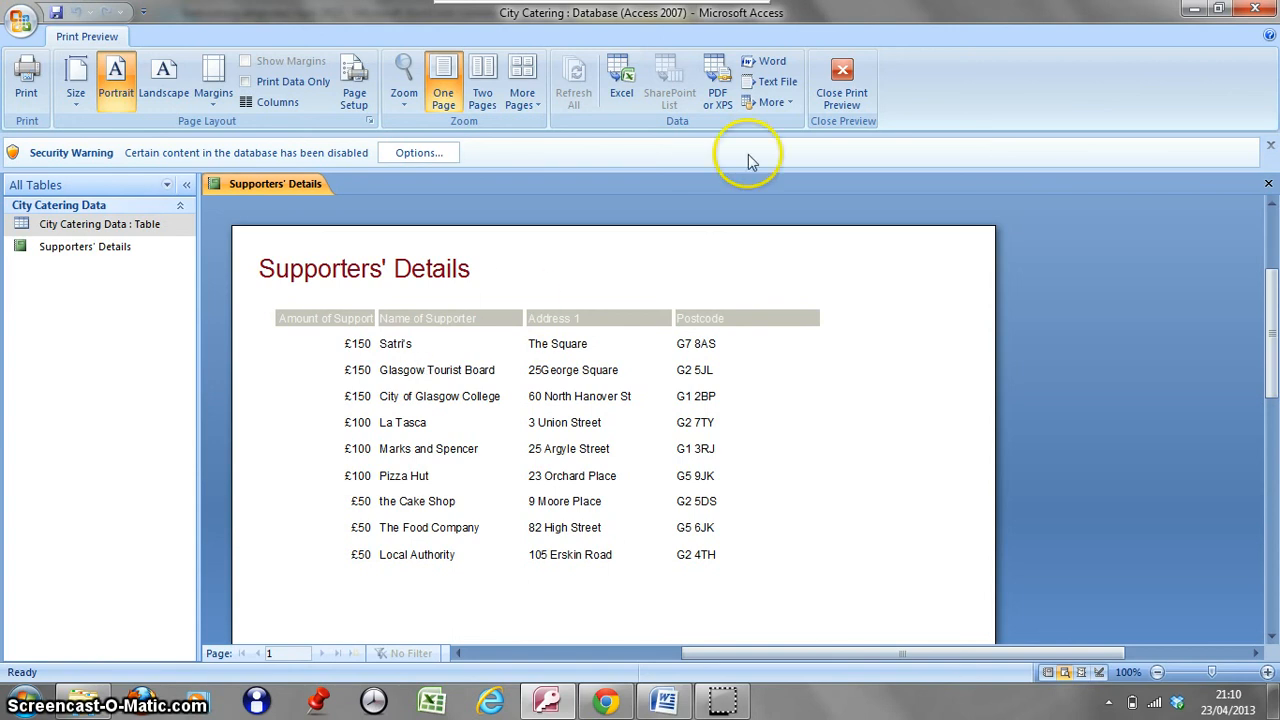
- Add a label about 5 cm wide with the author's full name in the middle of the page footer and display the report in Report View
click(842, 78)
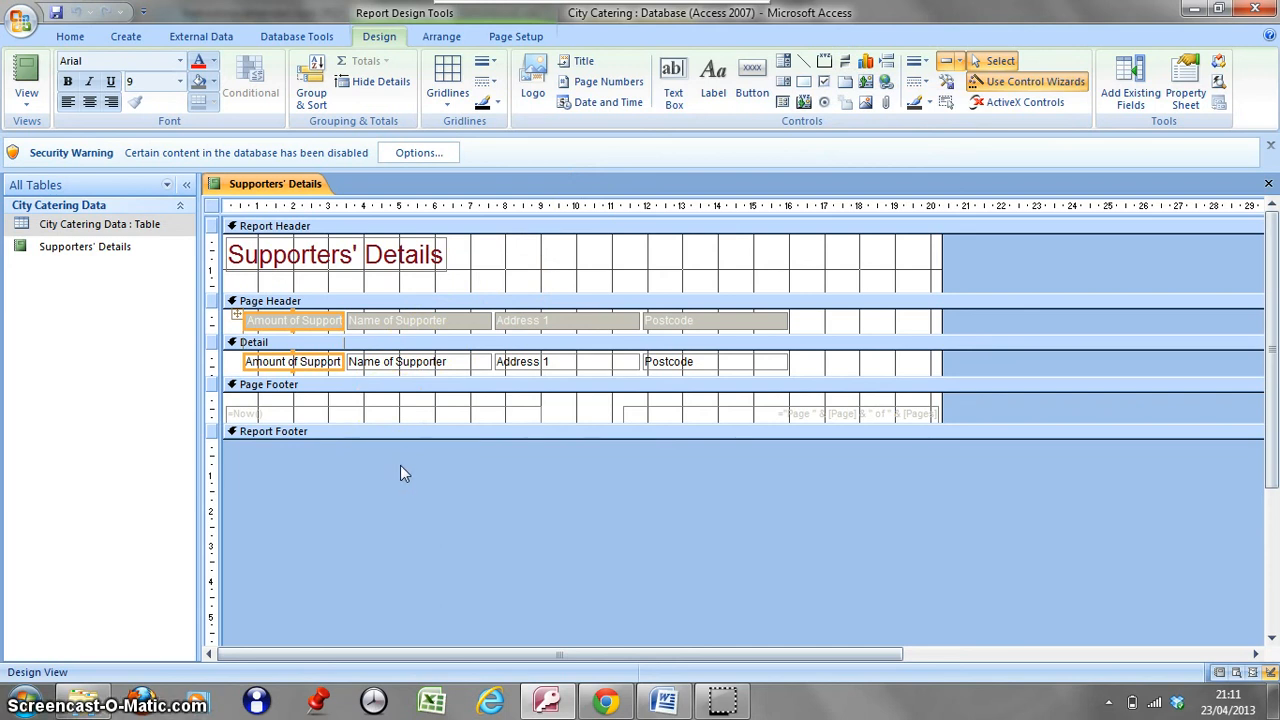
drag(401, 429, 405, 417)
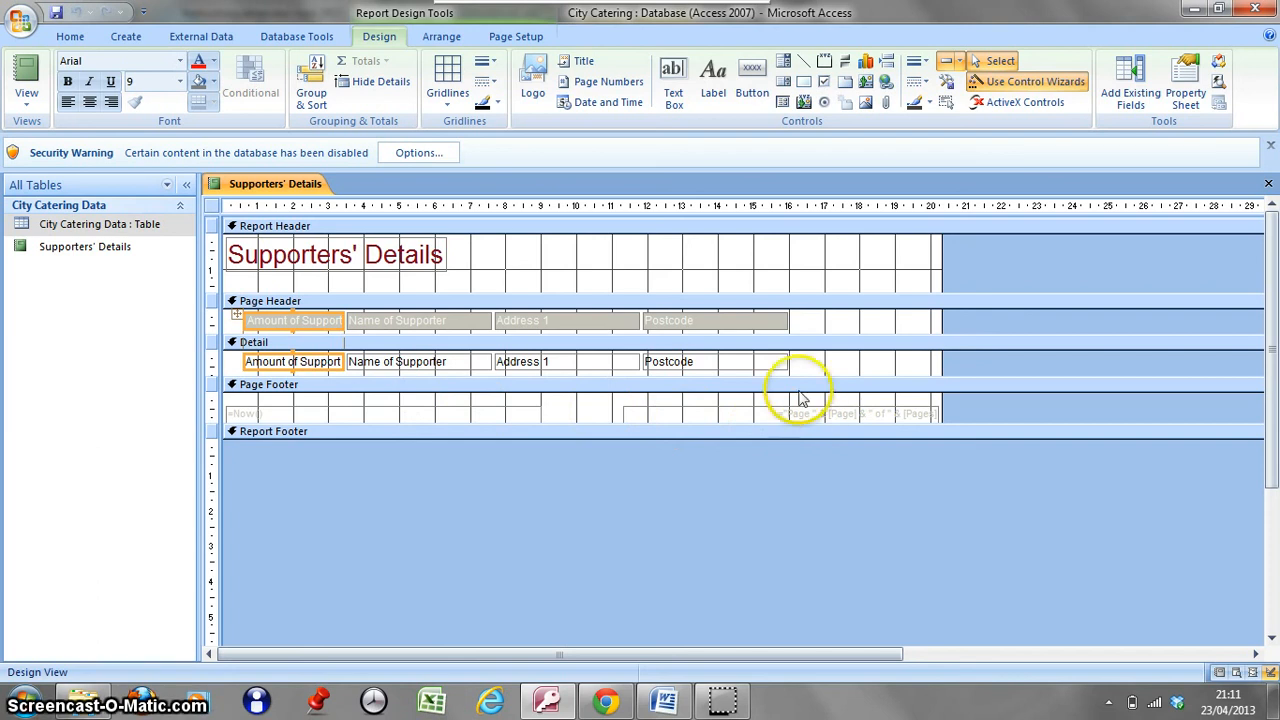
click(716, 78)
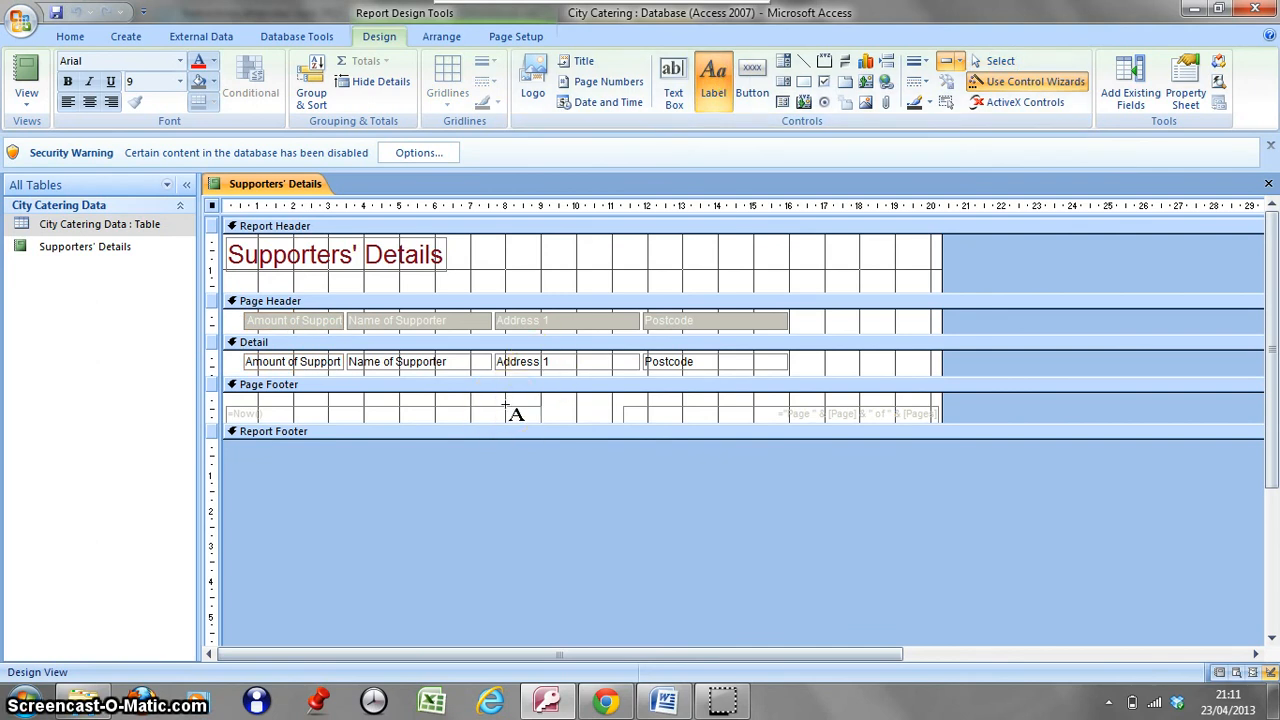
click(506, 404)
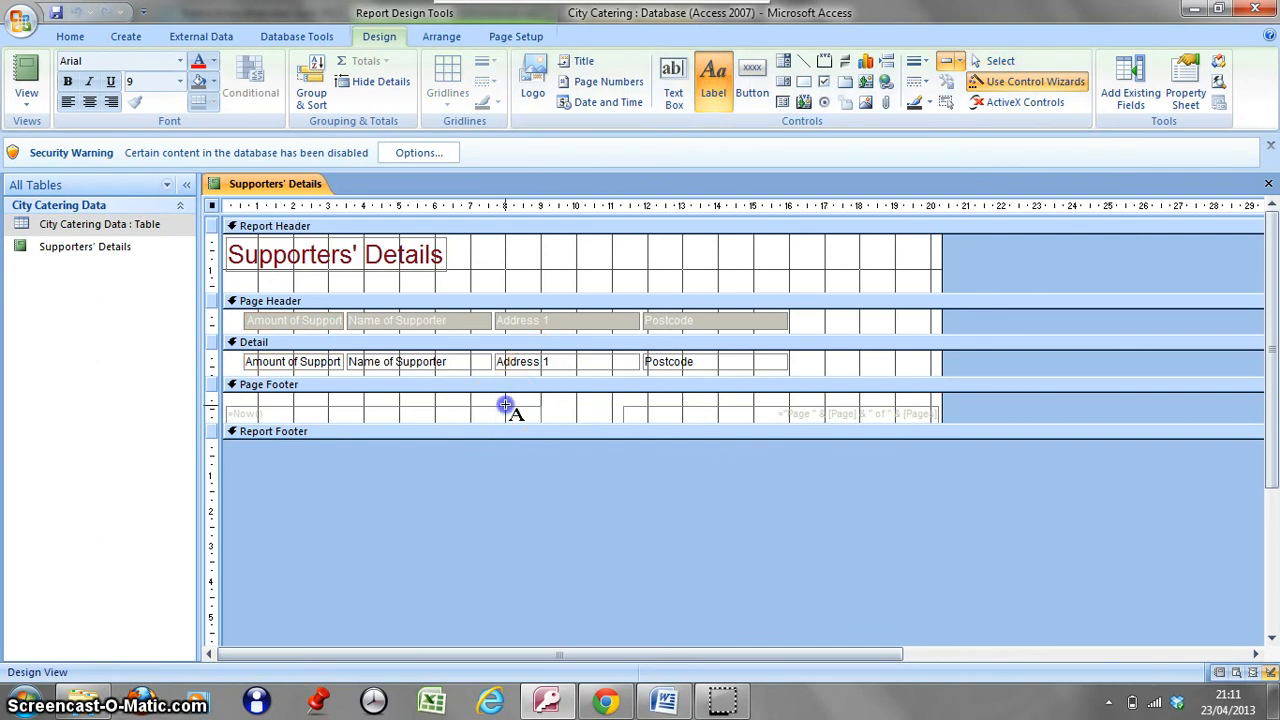
drag(506, 404, 683, 425)
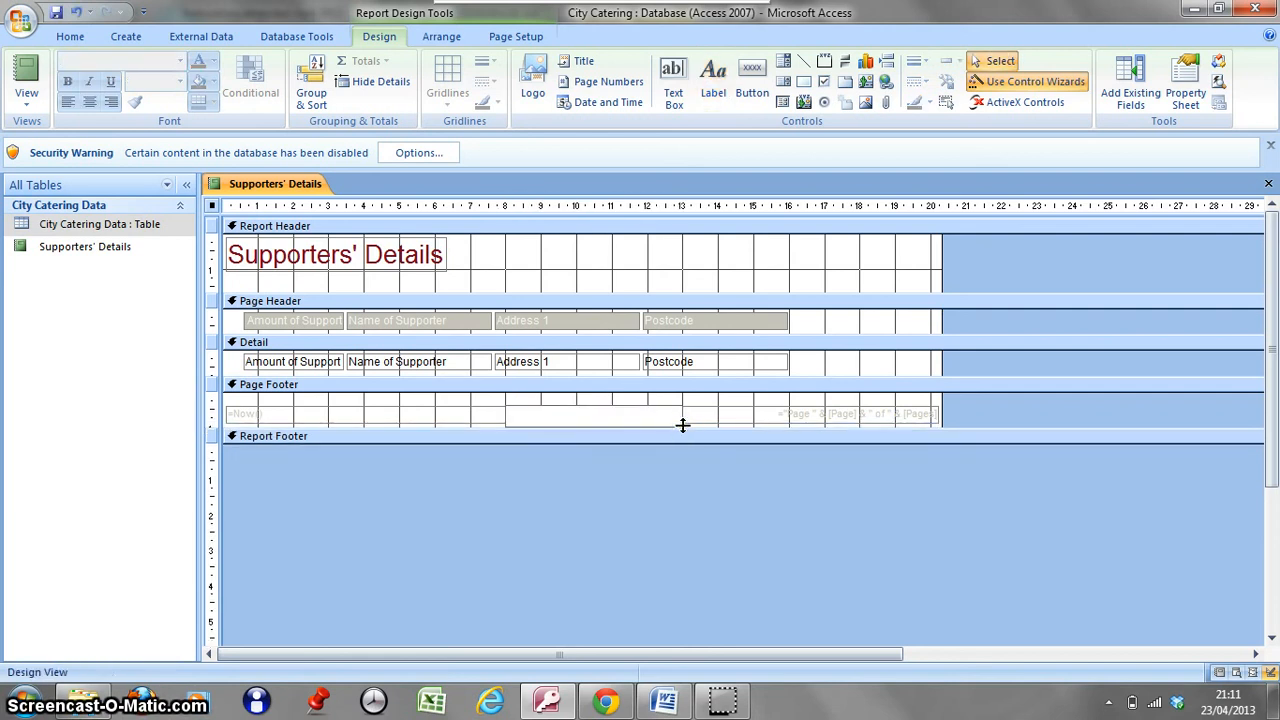
text(Janice Bayne)
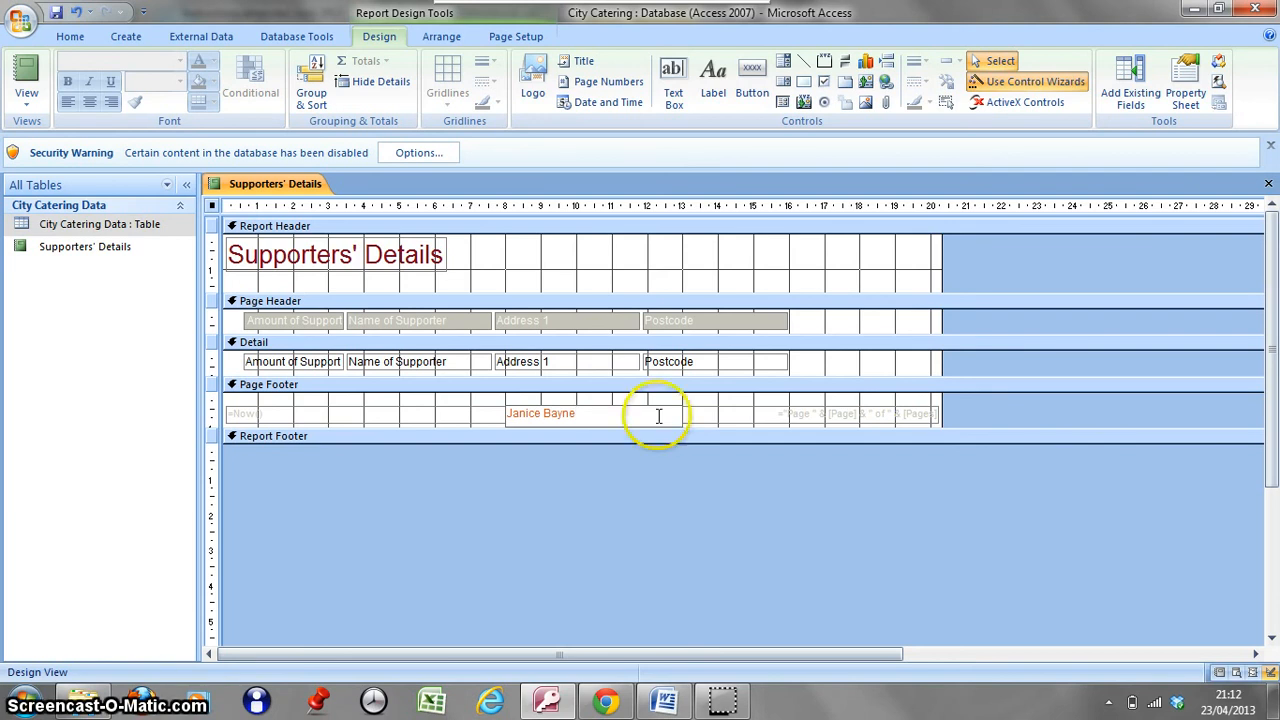
click(36, 80)
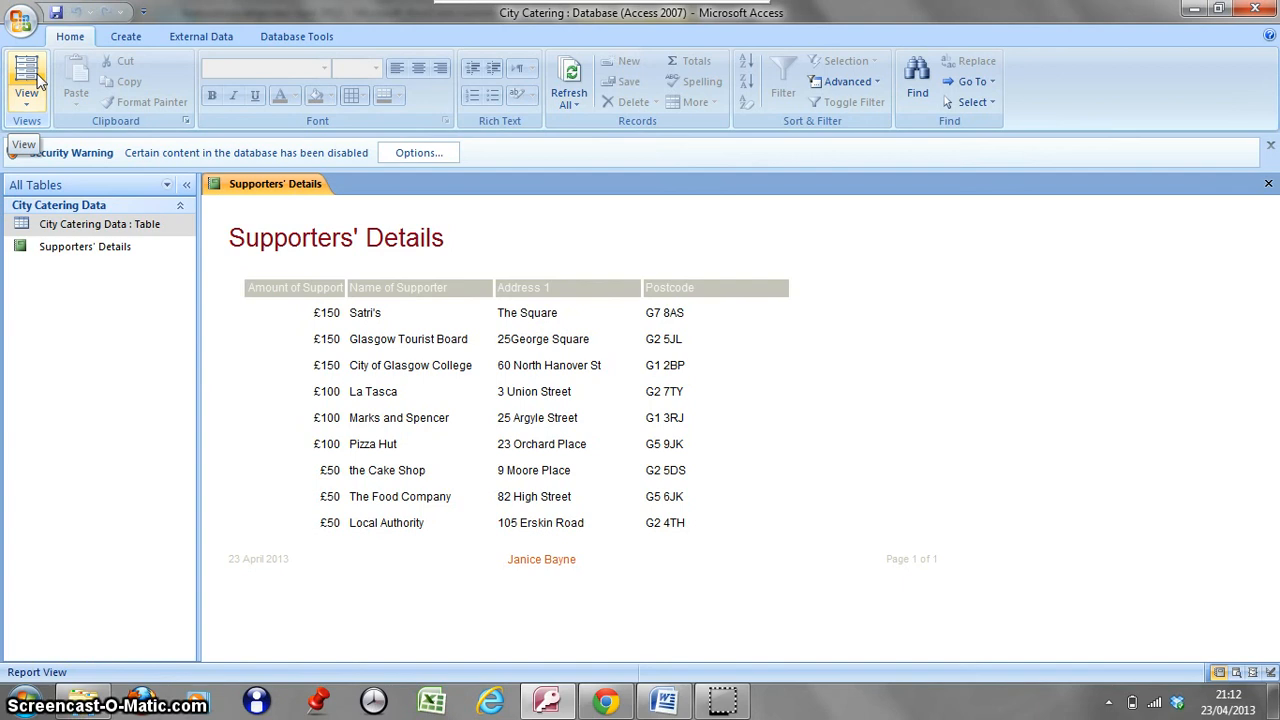
- Check the Supporters' Details report in Print Preview from the title down to the page footer, then return to Report View
click(21, 27)
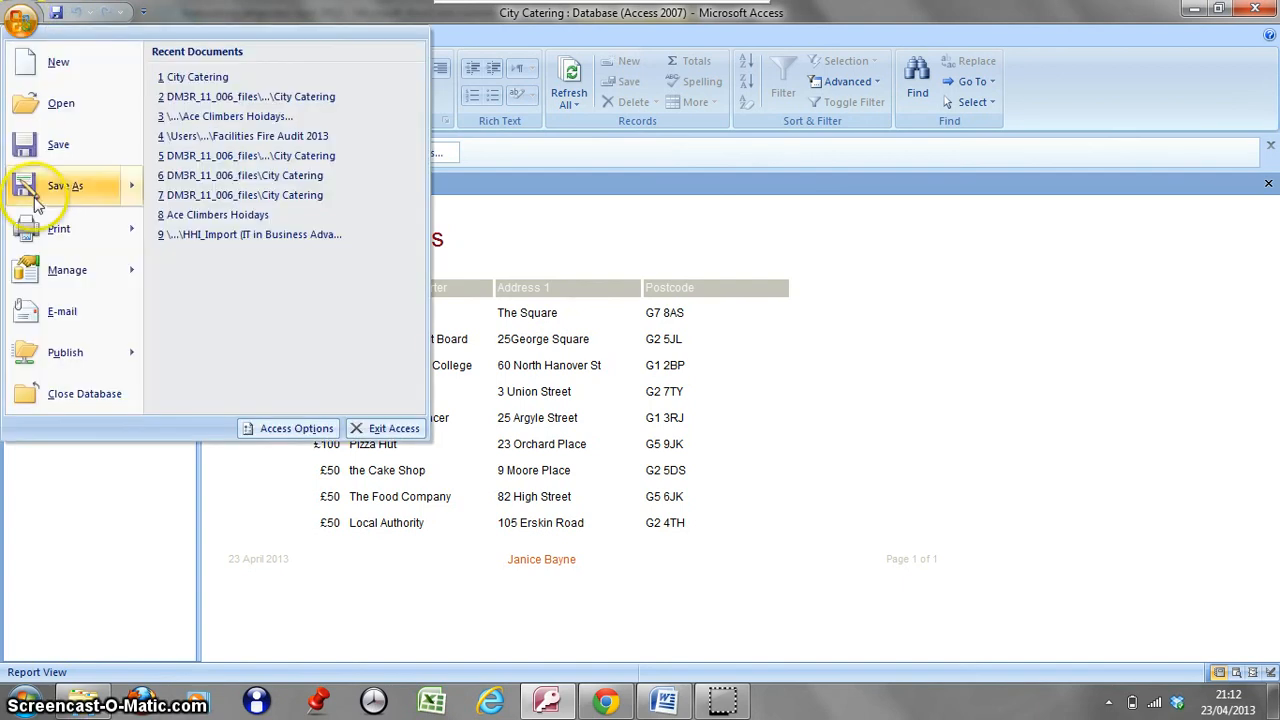
mouse_move(47, 242)
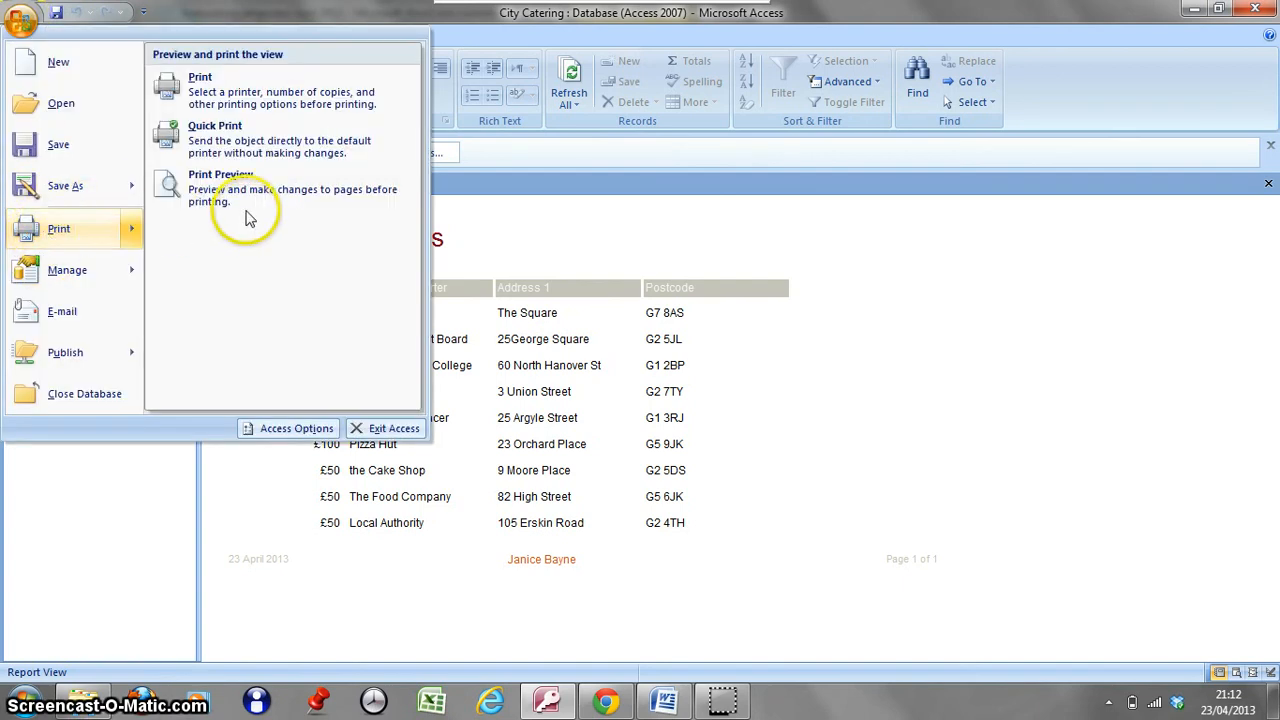
click(253, 196)
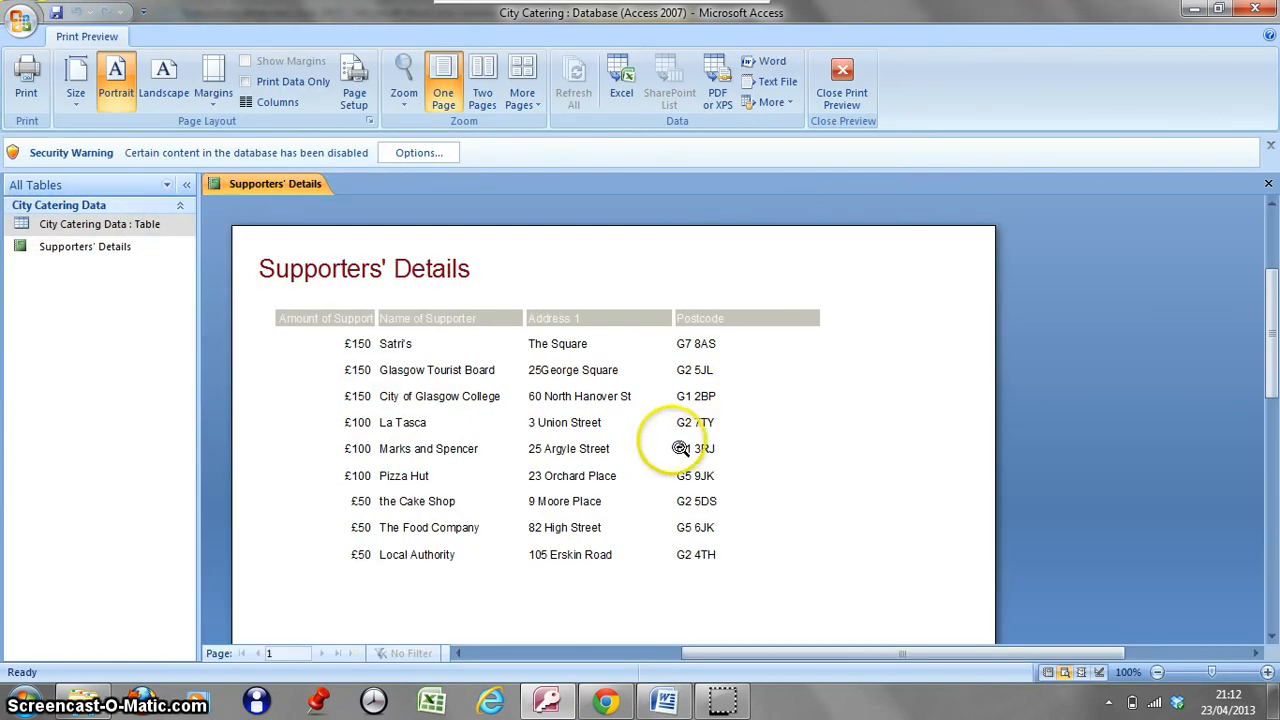
drag(1262, 343, 1272, 576)
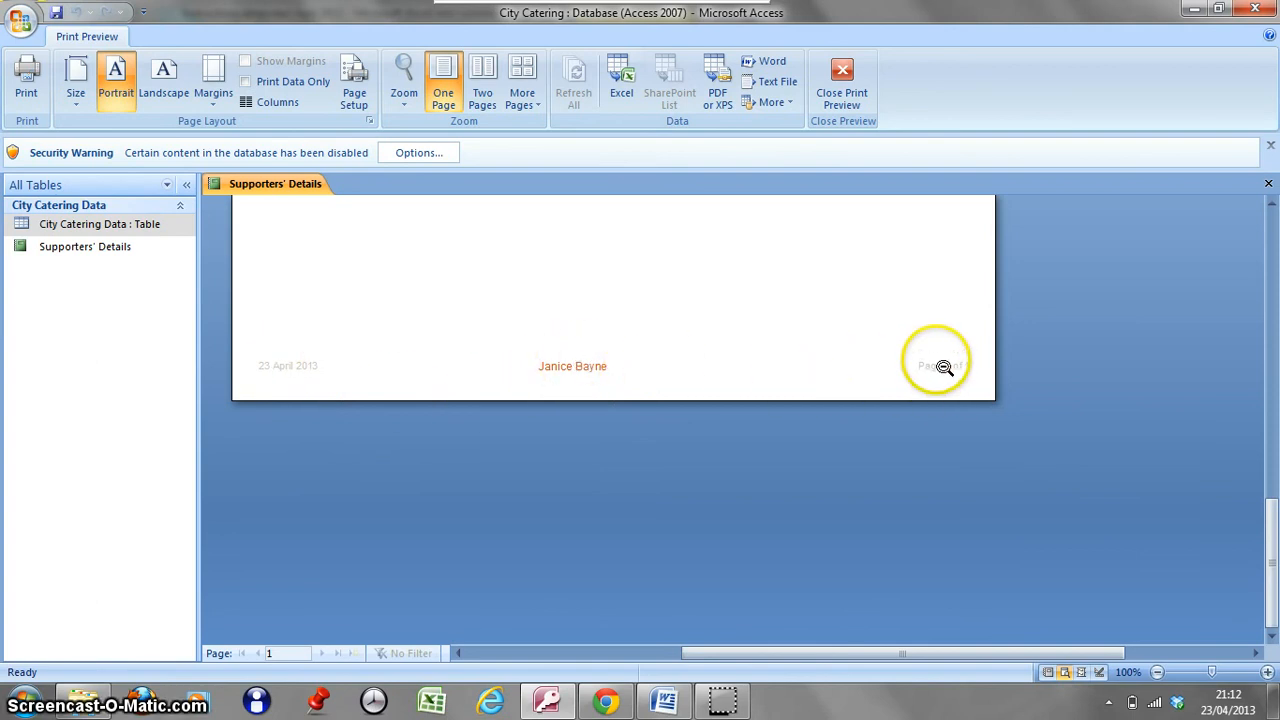
drag(1271, 531, 1263, 311)
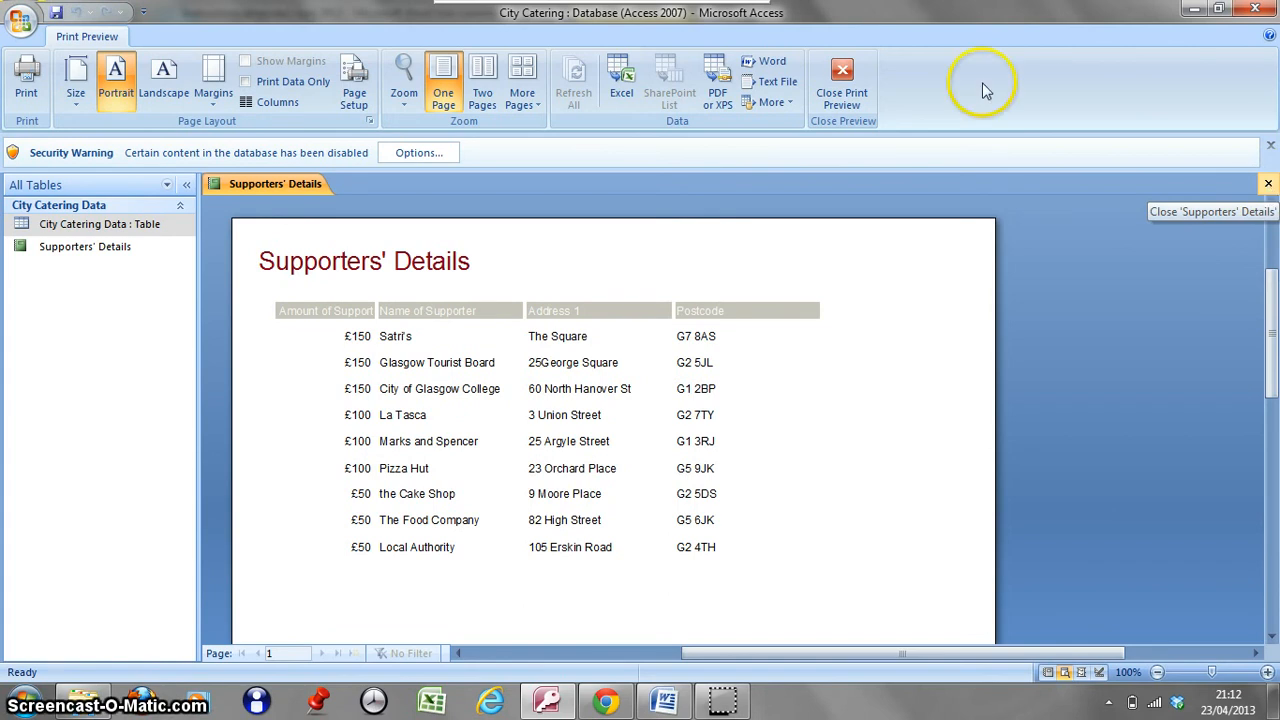
click(842, 84)
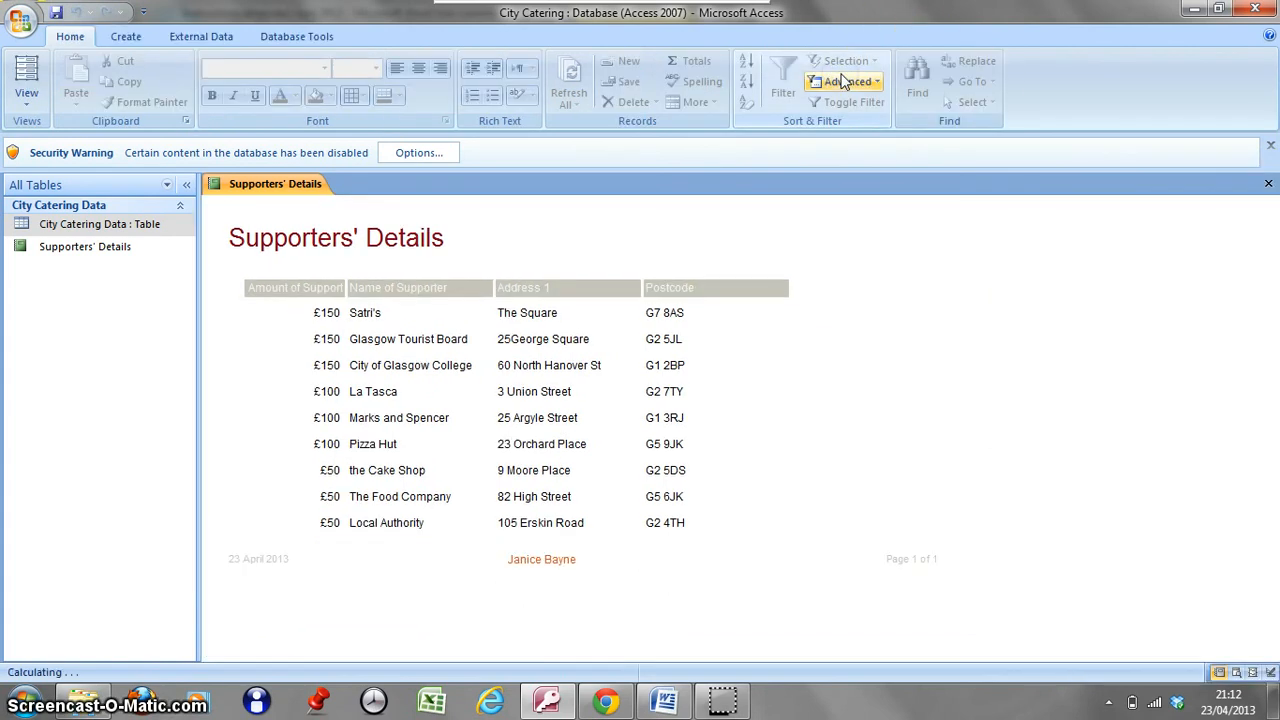
- Close the Supporters' Details report and save the changes to its design
click(1268, 186)
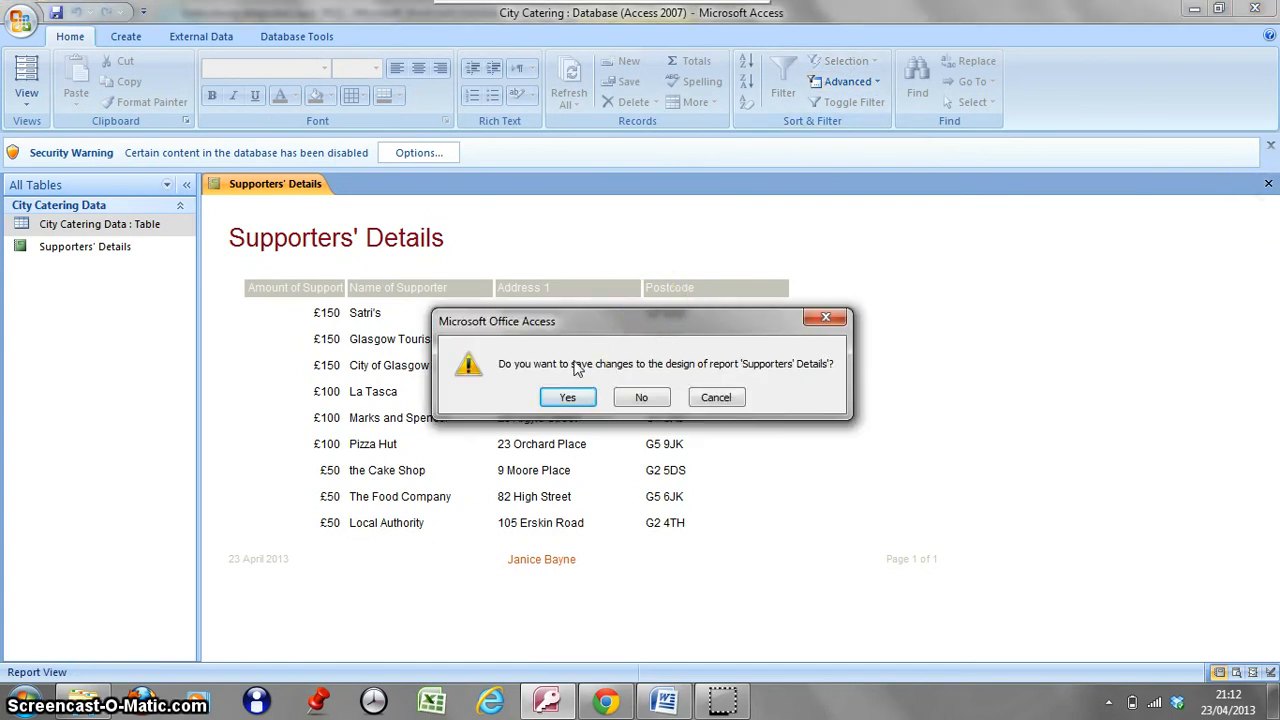
click(570, 397)
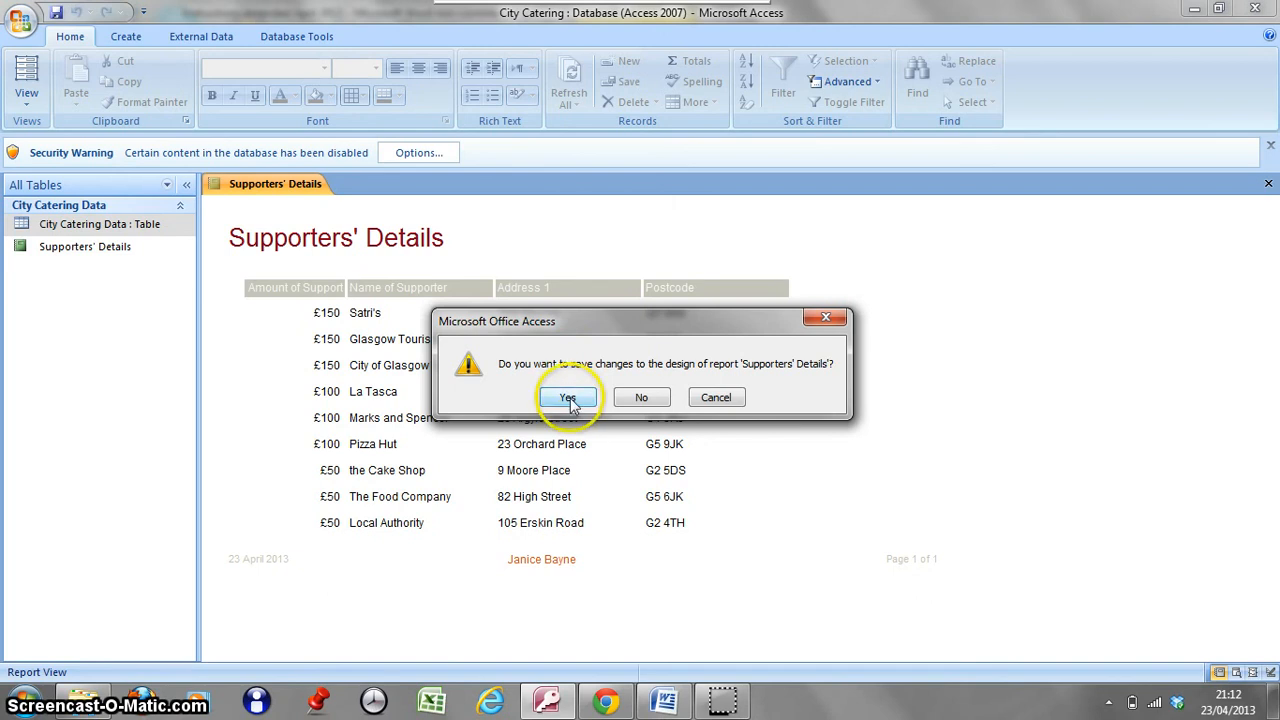